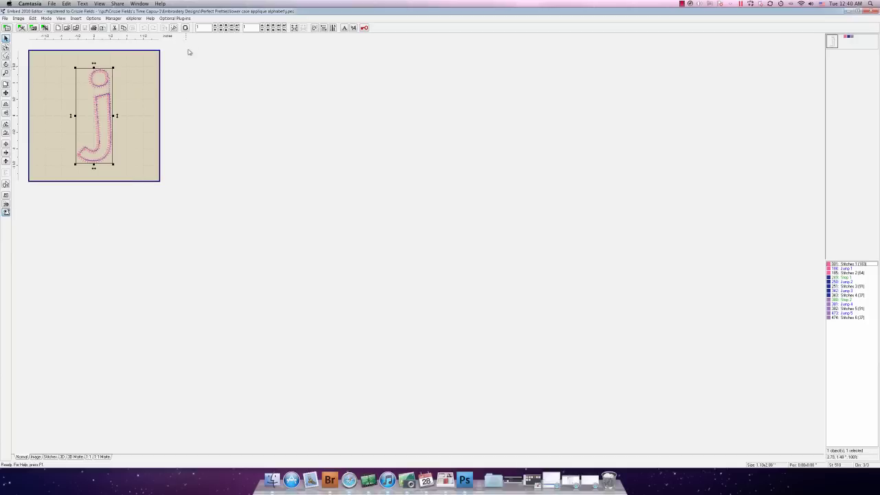
# - Set a custom hoop size of 11 x 7 inches
pyautogui.click(185, 27)
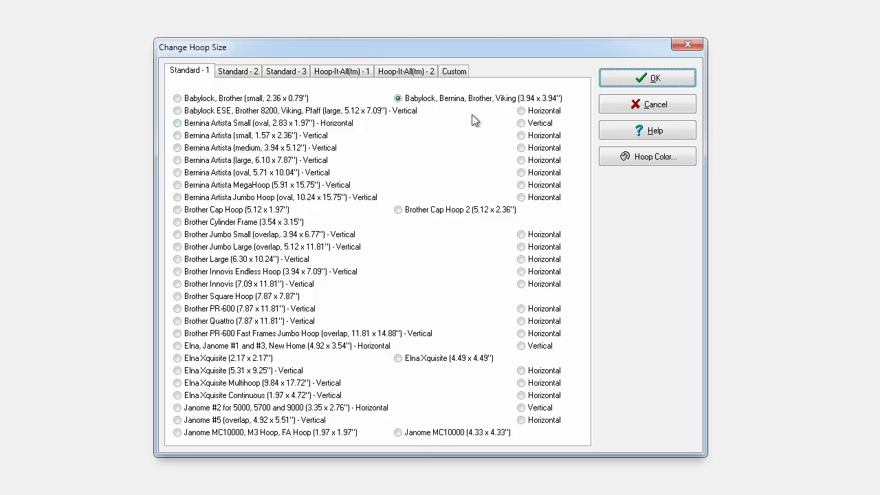
pyautogui.click(456, 73)
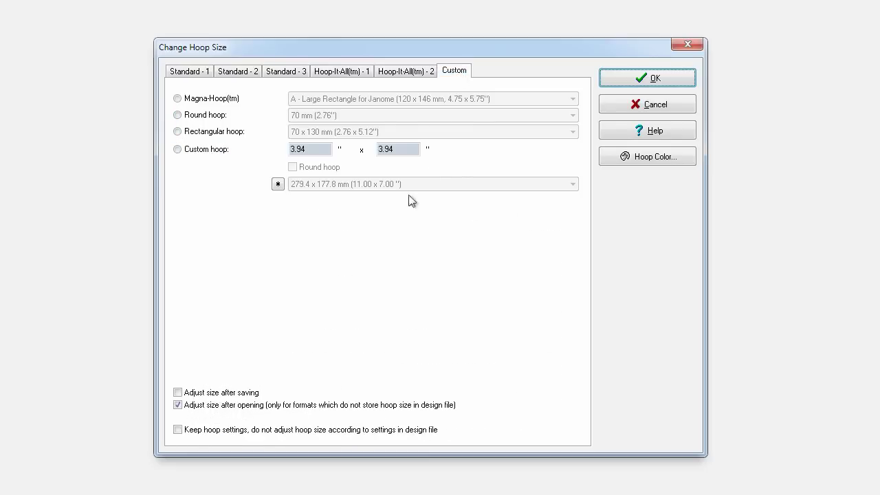
pyautogui.click(177, 149)
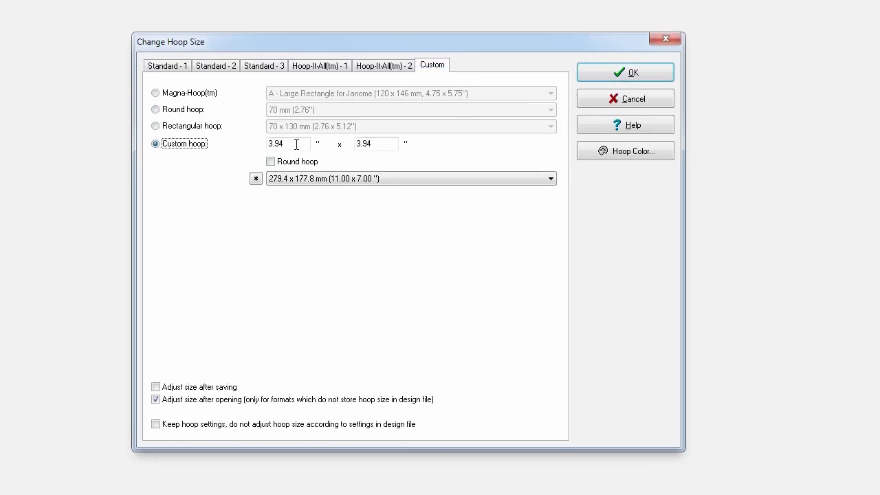
pyautogui.doubleClick(309, 149)
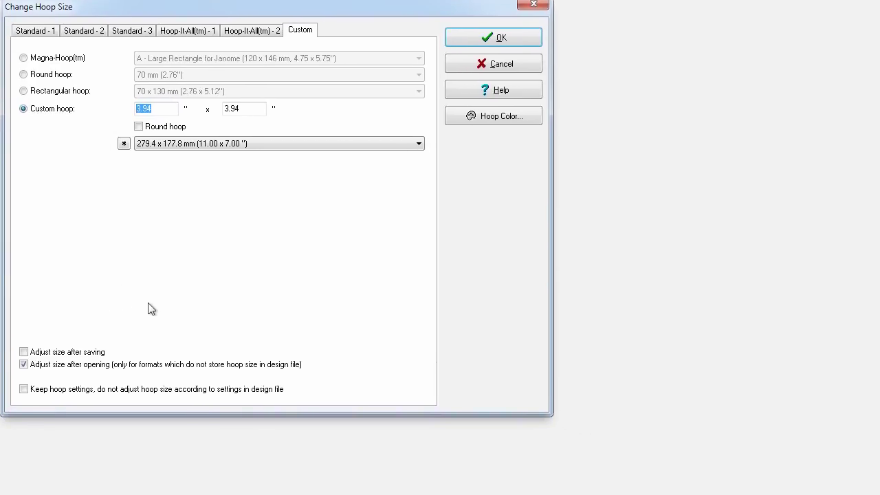
pyautogui.write('11')
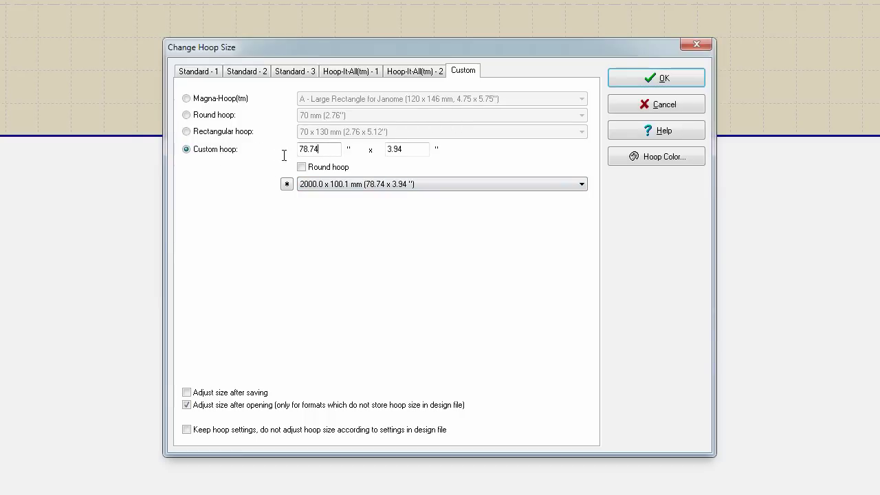
pyautogui.doubleClick(315, 149)
pyautogui.write('11')
pyautogui.press('Tab')
pyautogui.write('7')
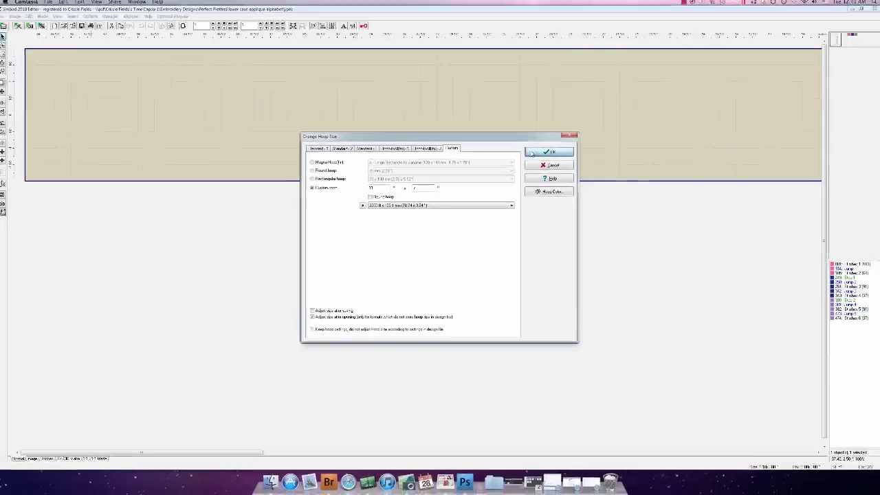
pyautogui.press('Return')
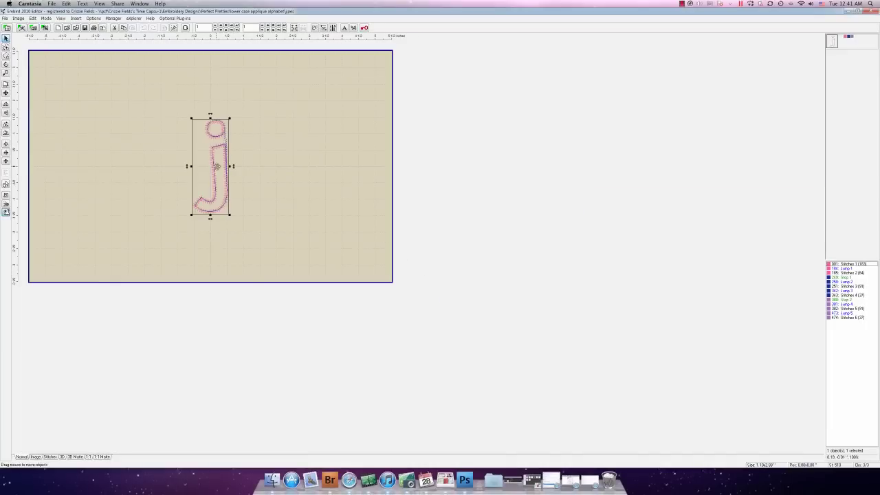
# - Drag the letter j to the left edge of the hoop
pyautogui.moveTo(216, 165); pyautogui.dragTo(55, 145)
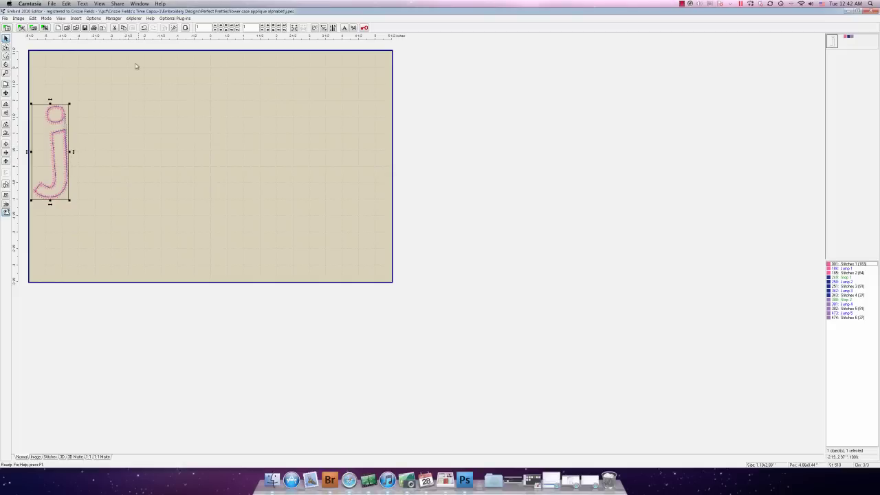
# - In Merge Files, select e.pes, n.pes and s.pes from the lower case applique alphabet folder
pyautogui.click(75, 28)
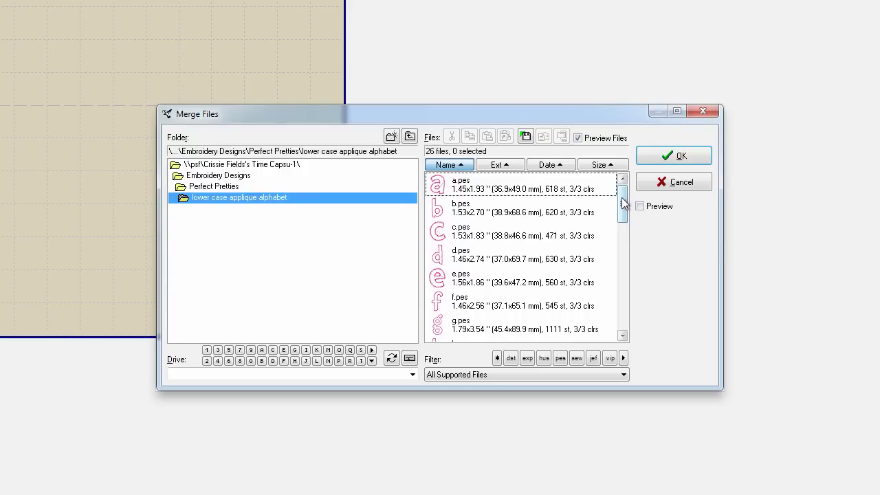
pyautogui.moveTo(623, 201); pyautogui.dragTo(625, 206)
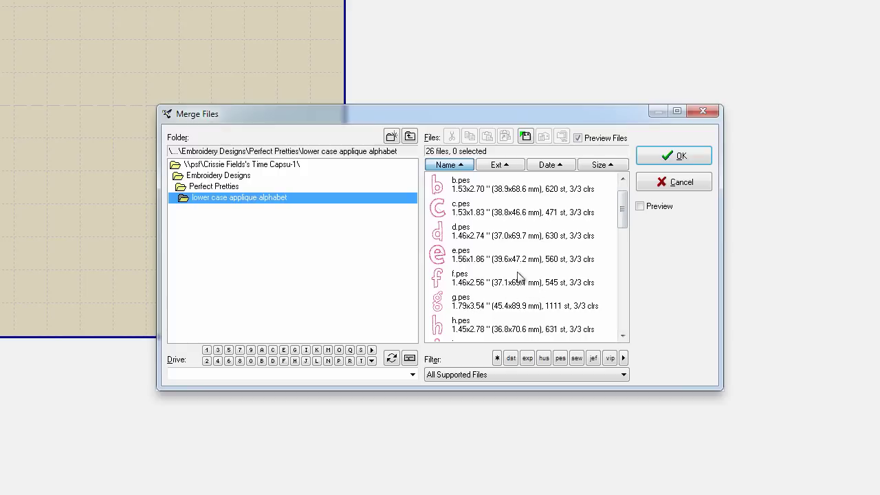
pyautogui.click(466, 258)
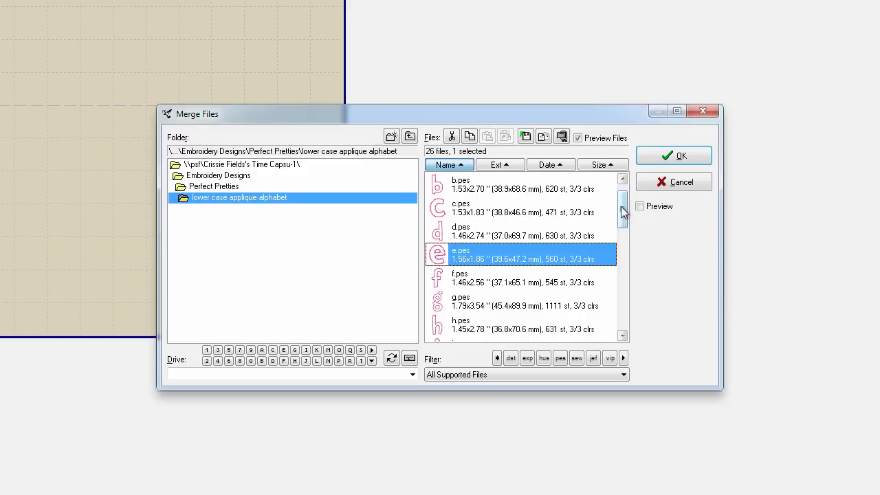
pyautogui.moveTo(622, 211)
pyautogui.mouseDown()
pyautogui.moveTo(626, 268)
pyautogui.moveTo(613, 222)
pyautogui.mouseUp()
pyautogui.keyDown('ctrl'); pyautogui.click(512, 306); pyautogui.keyUp('ctrl')
pyautogui.keyDown('ctrl'); pyautogui.click(472, 307); pyautogui.keyUp('ctrl')
pyautogui.keyDown('ctrl'); pyautogui.click(611, 227); pyautogui.keyUp('ctrl')
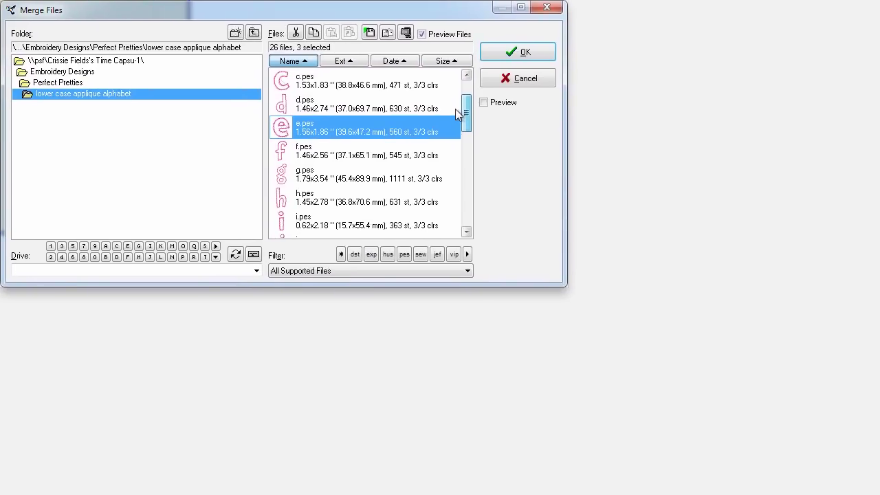
pyautogui.moveTo(466, 112); pyautogui.dragTo(466, 148)
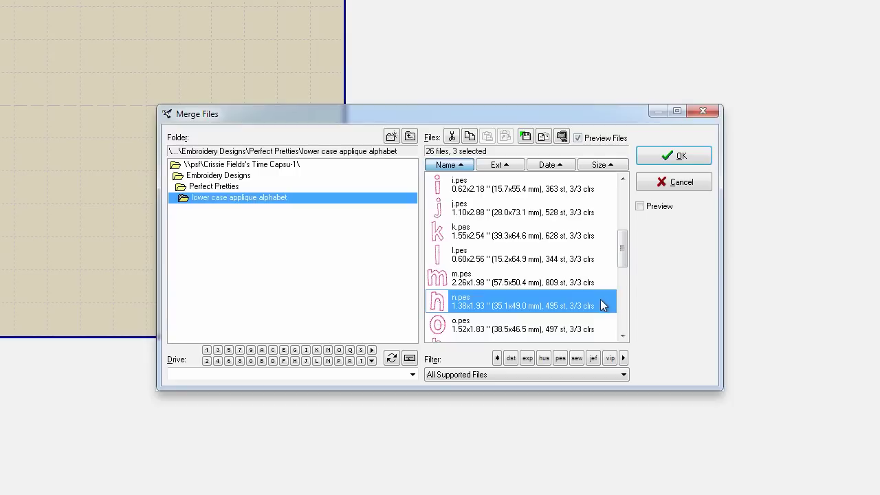
# - Merge the chosen letters and separate the overlapping s and n
pyautogui.click(673, 156)
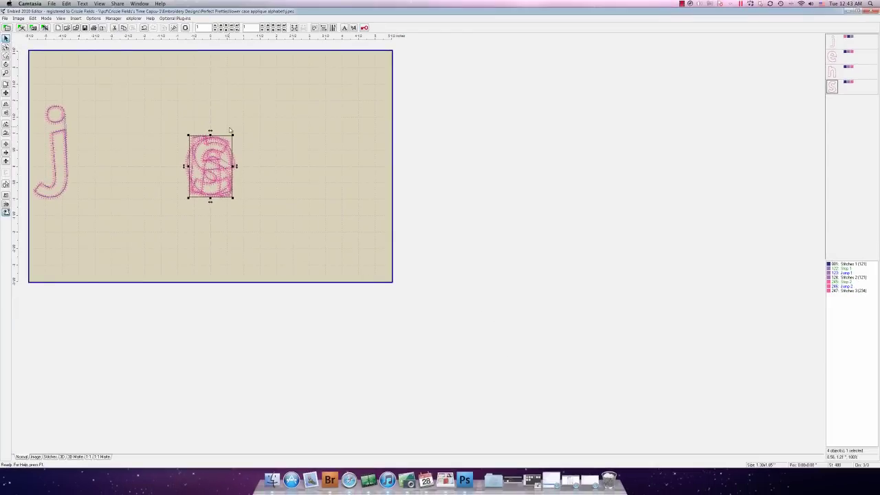
pyautogui.moveTo(216, 165); pyautogui.dragTo(282, 166)
pyautogui.click(215, 165)
pyautogui.press('Right')
pyautogui.press('Right')
pyautogui.press('Right')
pyautogui.press('Right')
pyautogui.press('Right')
pyautogui.press('Right')
pyautogui.press('Right')
pyautogui.press('Right')
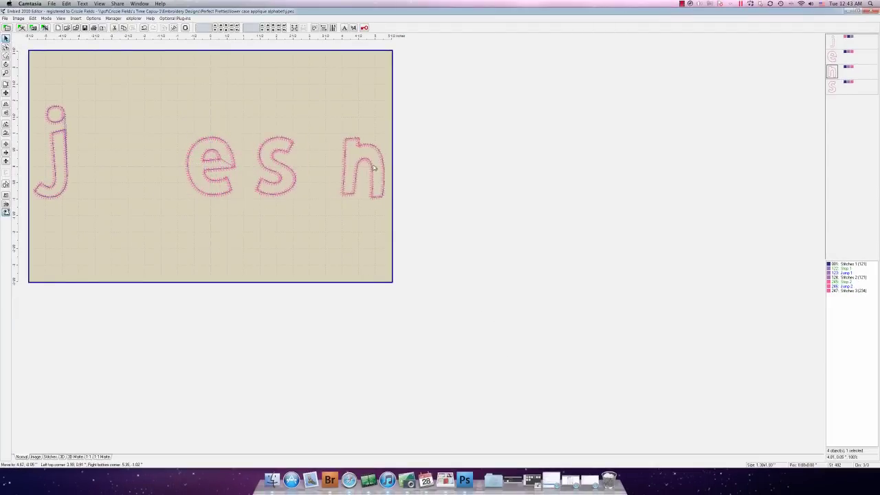
# - Line up e, n and s after the j to spell jens
pyautogui.moveTo(214, 179); pyautogui.dragTo(101, 178)
pyautogui.moveTo(366, 156); pyautogui.dragTo(130, 162)
pyautogui.click(132, 167)
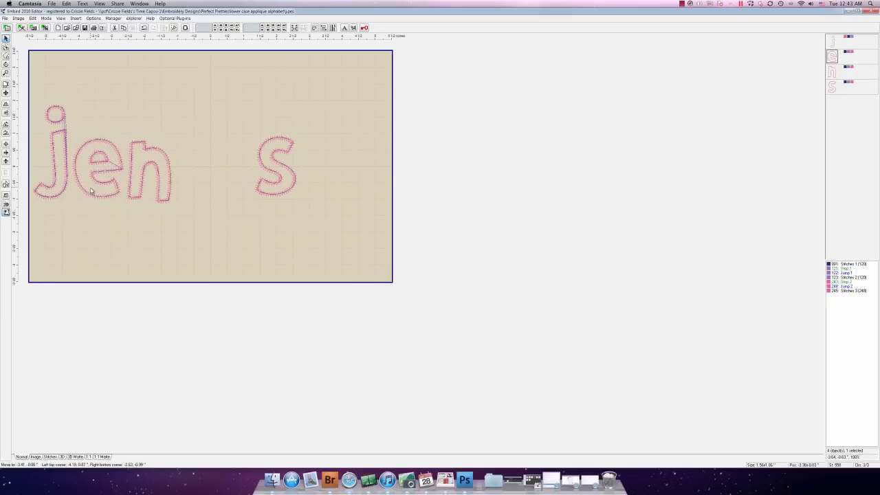
pyautogui.click(132, 172)
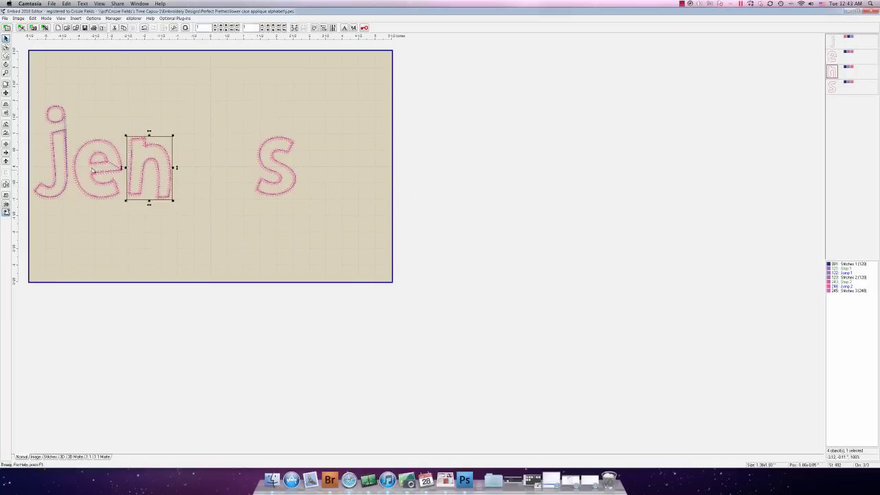
pyautogui.moveTo(96, 170)
pyautogui.mouseDown()
pyautogui.moveTo(93, 160)
pyautogui.moveTo(94, 171)
pyautogui.mouseUp()
pyautogui.click(145, 165)
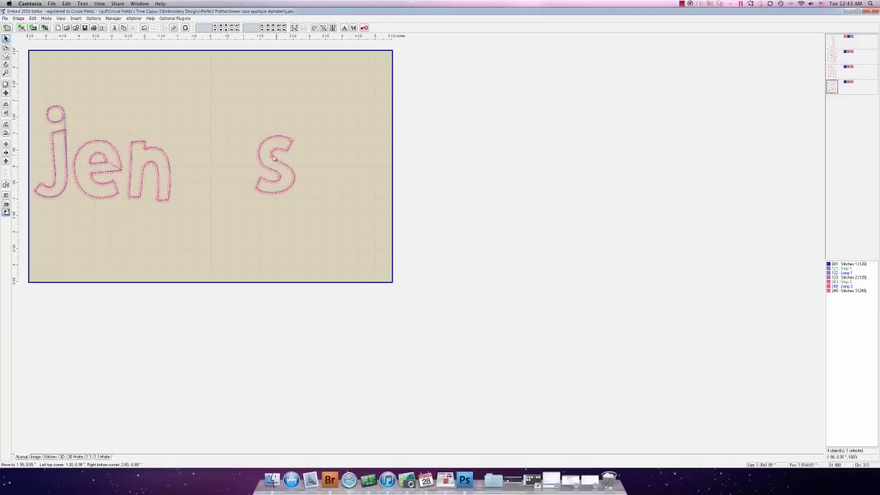
pyautogui.moveTo(278, 165); pyautogui.dragTo(199, 164)
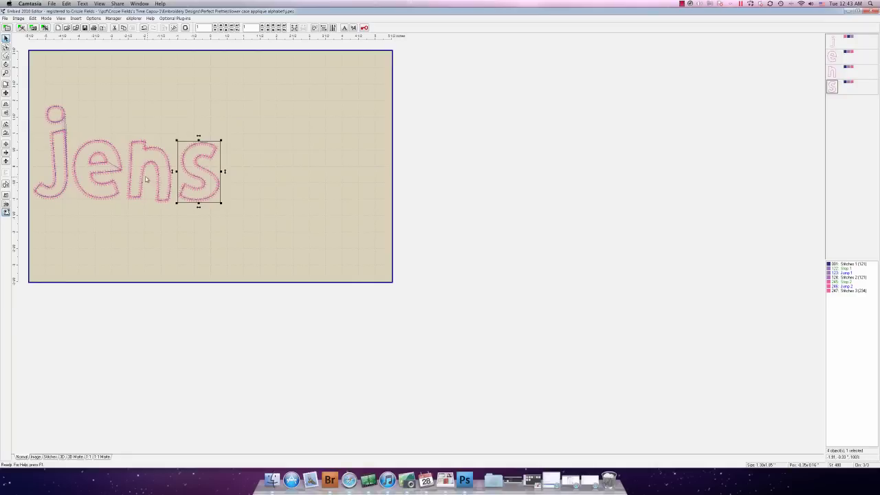
# - Duplicate the letter e, place the copy after the s, and shift the letters back
pyautogui.click(107, 165)
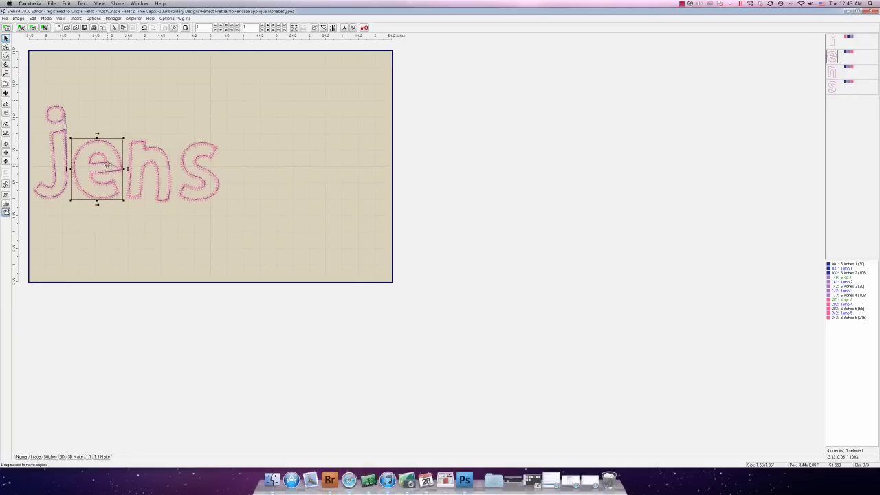
pyautogui.rightClick(107, 165)
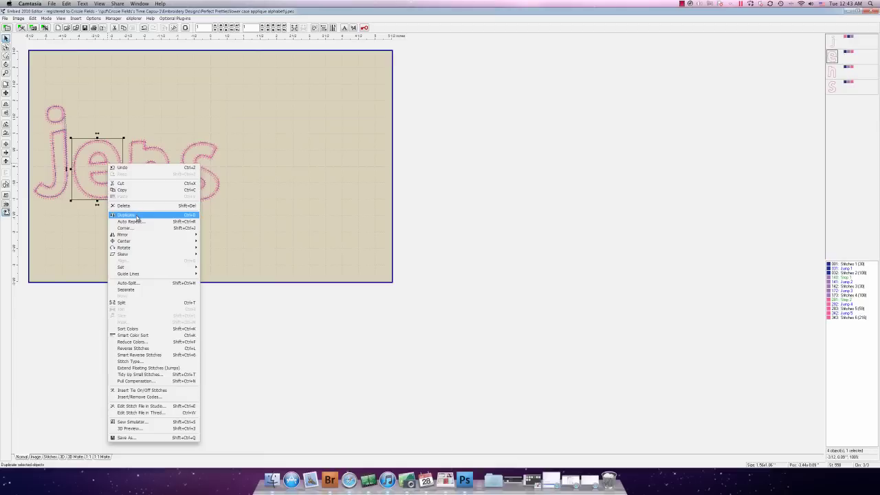
pyautogui.click(135, 217)
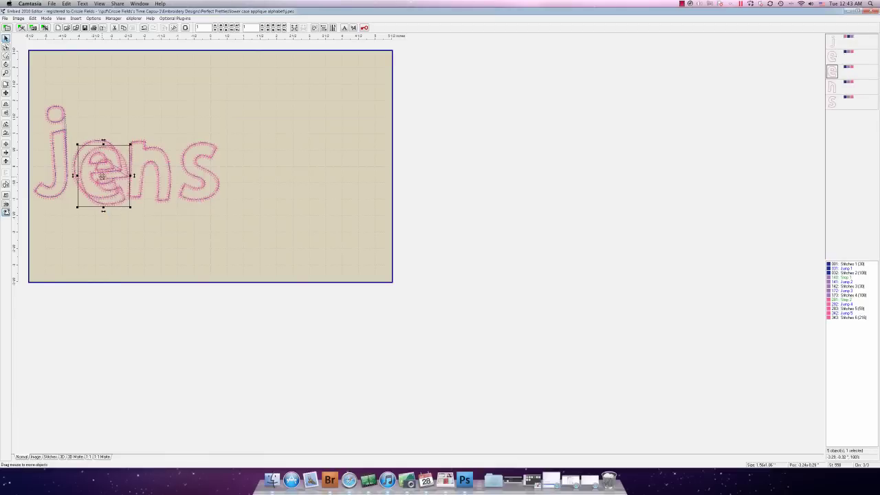
pyautogui.moveTo(110, 177); pyautogui.dragTo(273, 170)
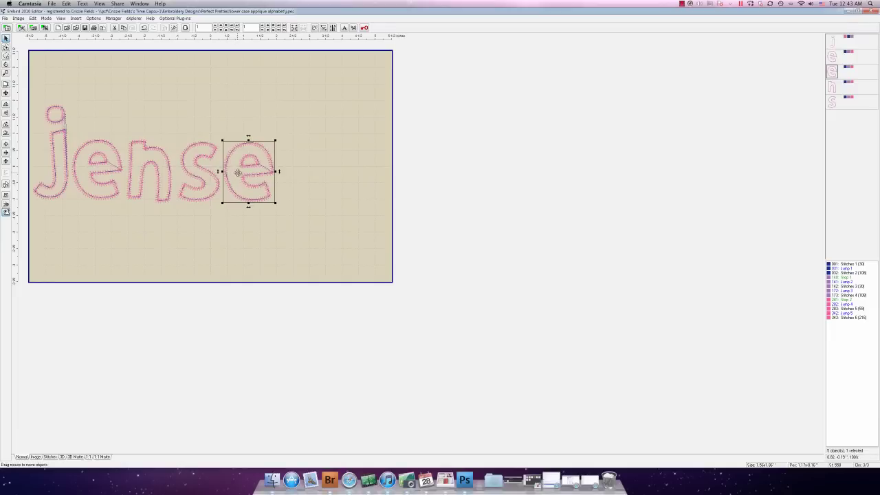
pyautogui.moveTo(240, 169); pyautogui.dragTo(154, 171)
pyautogui.moveTo(218, 194); pyautogui.dragTo(138, 172)
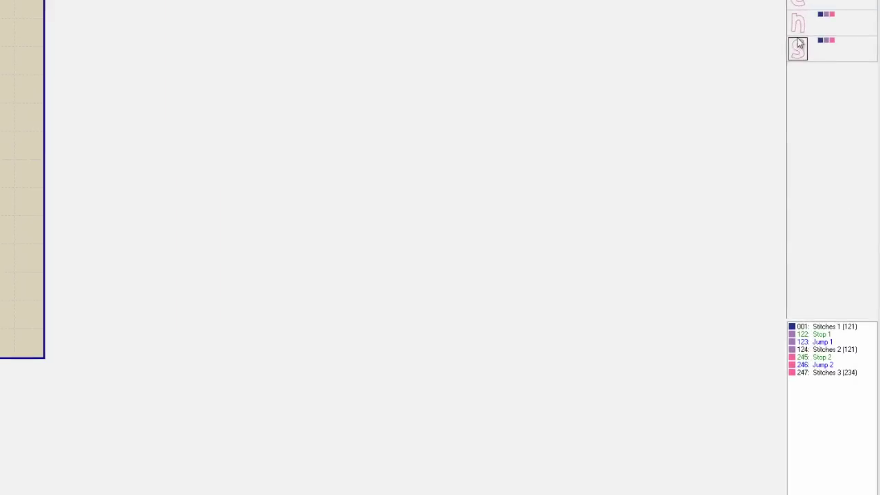
# - Duplicate the n letter object and move the copy to the hoop's right side
pyautogui.click(800, 24)
pyautogui.rightClick(800, 24)
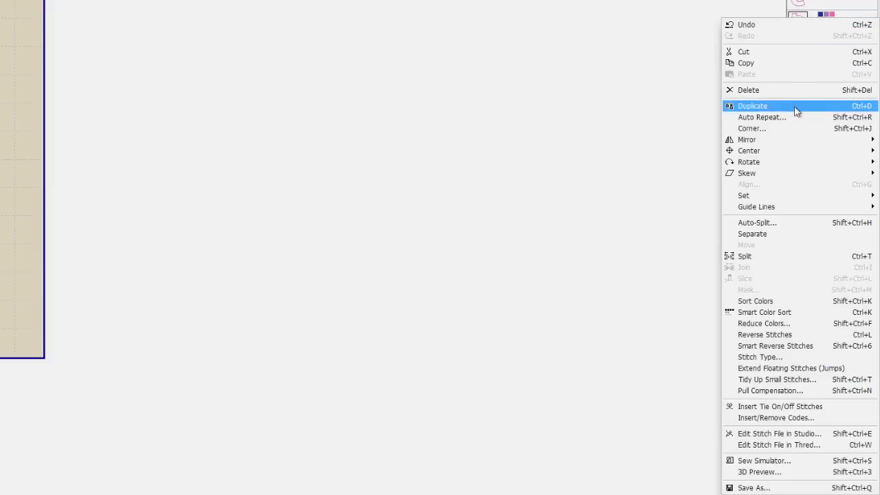
pyautogui.click(755, 111)
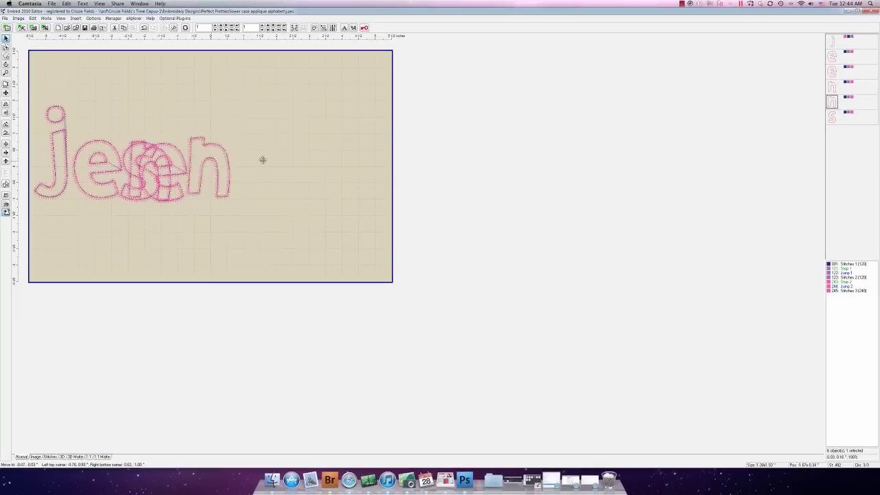
pyautogui.moveTo(99, 156); pyautogui.dragTo(261, 165)
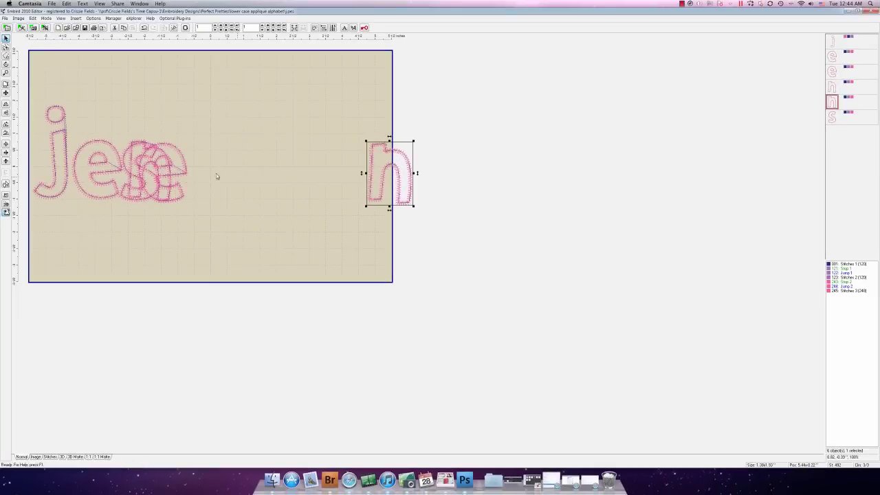
# - Pull apart the overlapping e, n and s and arrange them to read jensen
pyautogui.moveTo(182, 168); pyautogui.dragTo(362, 164)
pyautogui.moveTo(146, 174)
pyautogui.mouseDown()
pyautogui.moveTo(201, 159)
pyautogui.moveTo(141, 172)
pyautogui.moveTo(230, 172)
pyautogui.moveTo(141, 169)
pyautogui.mouseUp()
pyautogui.moveTo(225, 167); pyautogui.dragTo(193, 168)
pyautogui.moveTo(326, 172); pyautogui.dragTo(241, 172)
pyautogui.moveTo(351, 168); pyautogui.dragTo(288, 172)
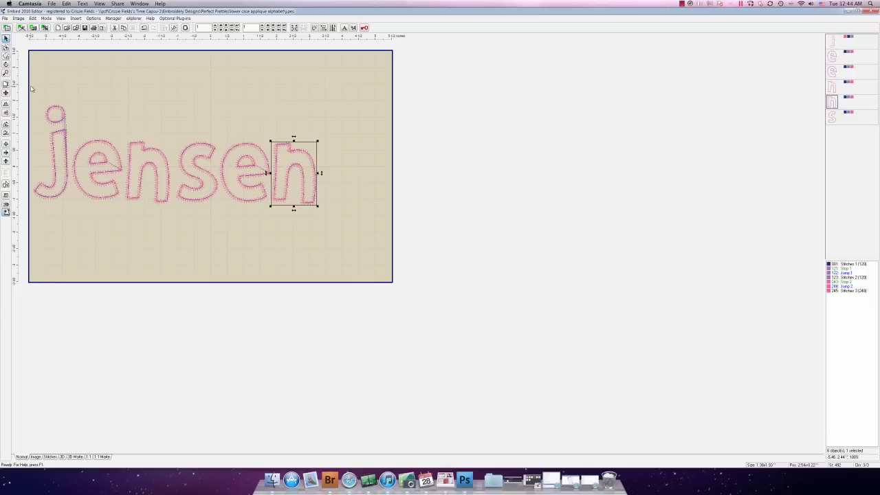
# - Align all six letters with equal horizontal spacing and bottoms aligned, then move the word right
pyautogui.moveTo(32, 84); pyautogui.dragTo(355, 213)
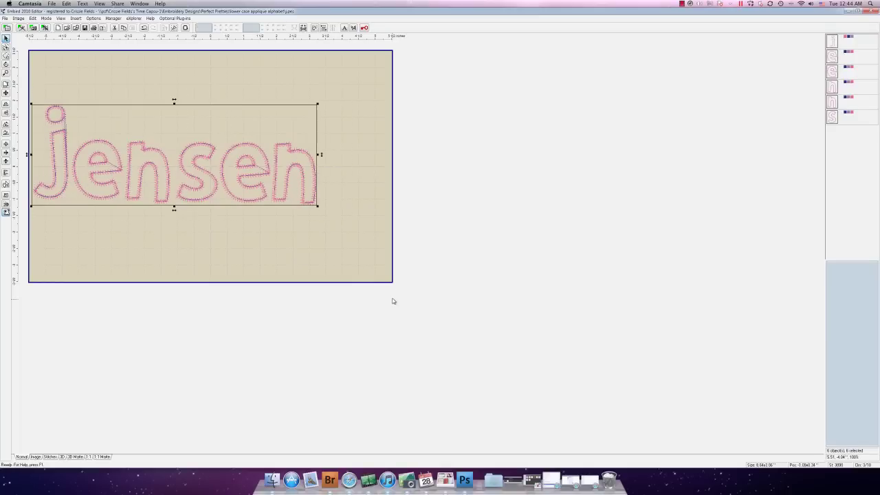
pyautogui.click(6, 174)
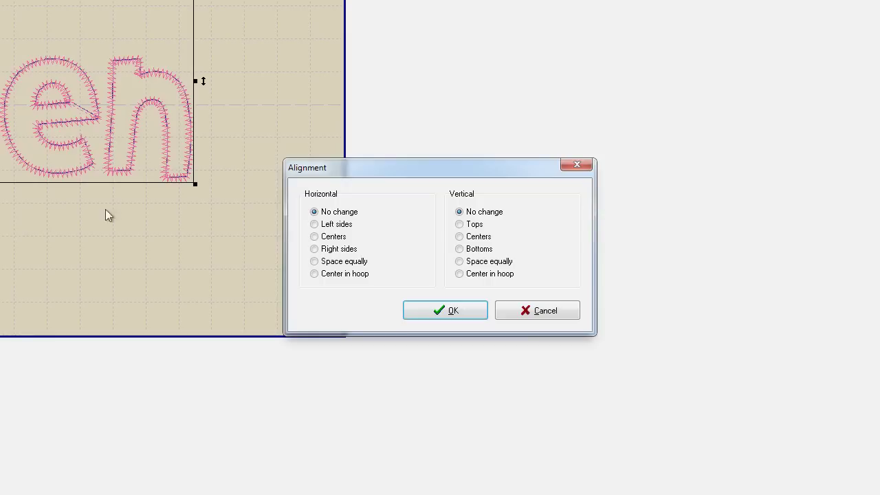
pyautogui.click(314, 264)
pyautogui.click(459, 249)
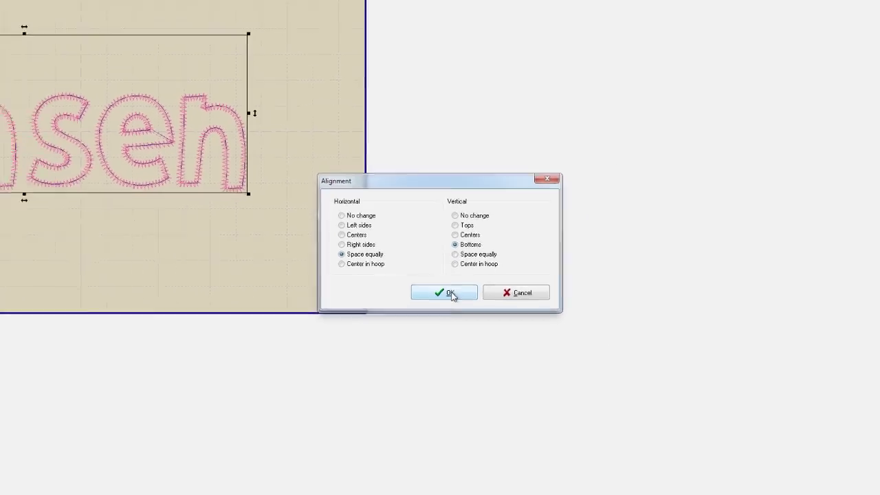
pyautogui.click(448, 294)
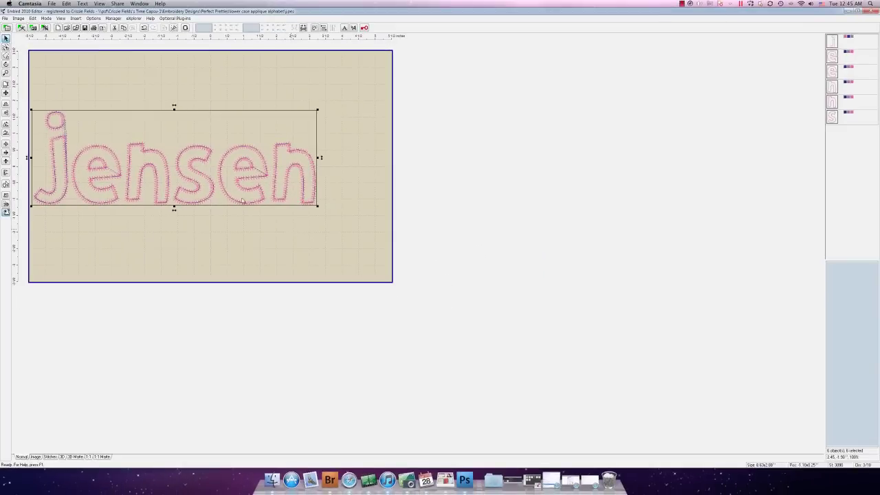
pyautogui.moveTo(206, 172); pyautogui.dragTo(243, 172)
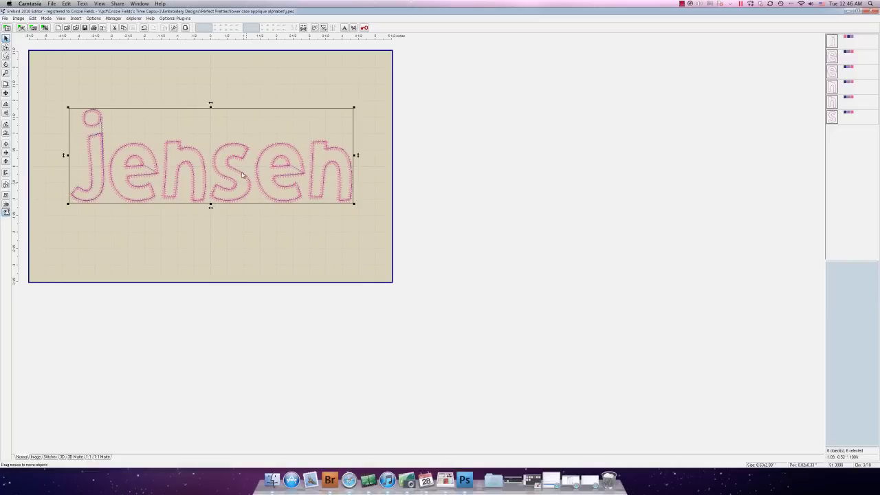
pyautogui.moveTo(249, 173); pyautogui.dragTo(250, 170)
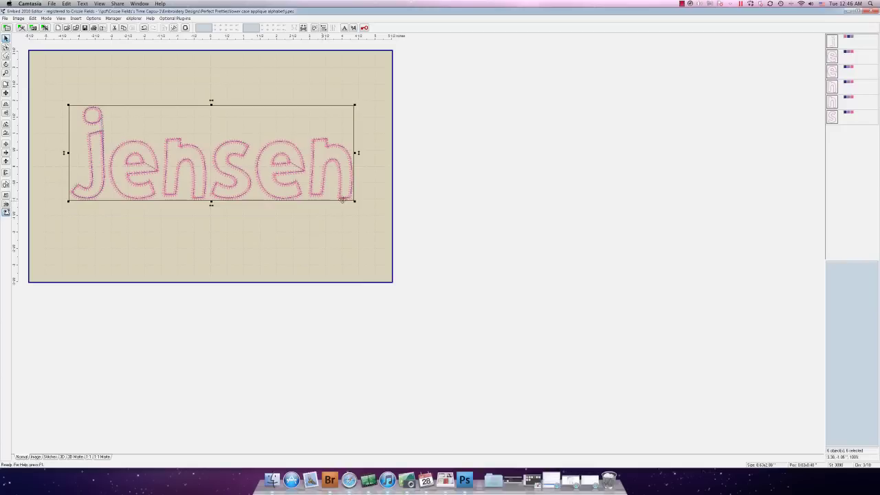
# - Nudge the last n, the first n and the j into even positions, then deselect
pyautogui.click(320, 178)
pyautogui.moveTo(320, 179); pyautogui.dragTo(322, 183)
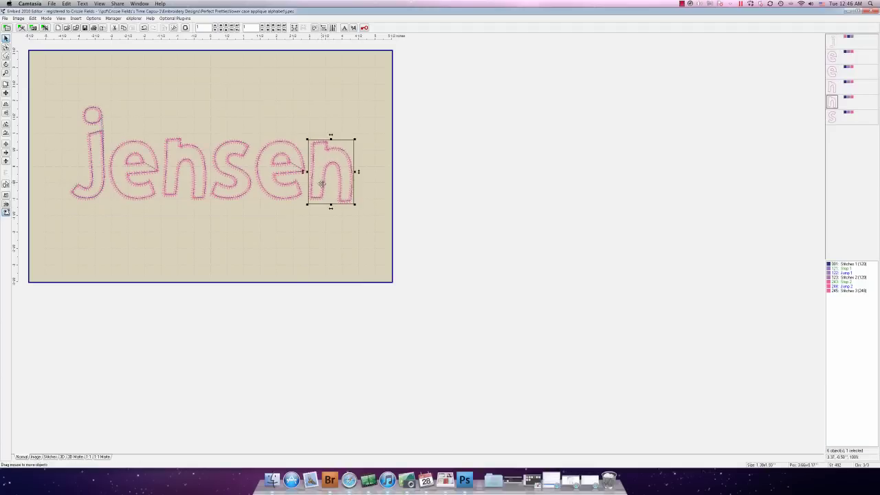
pyautogui.click(172, 175)
pyautogui.moveTo(172, 174); pyautogui.dragTo(172, 175)
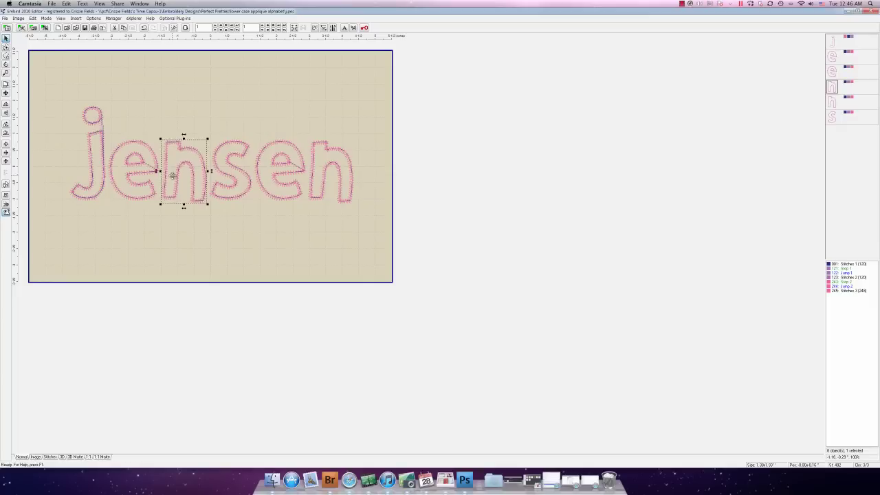
pyautogui.click(98, 174)
pyautogui.moveTo(98, 174)
pyautogui.mouseDown()
pyautogui.moveTo(94, 198)
pyautogui.moveTo(94, 181)
pyautogui.mouseUp()
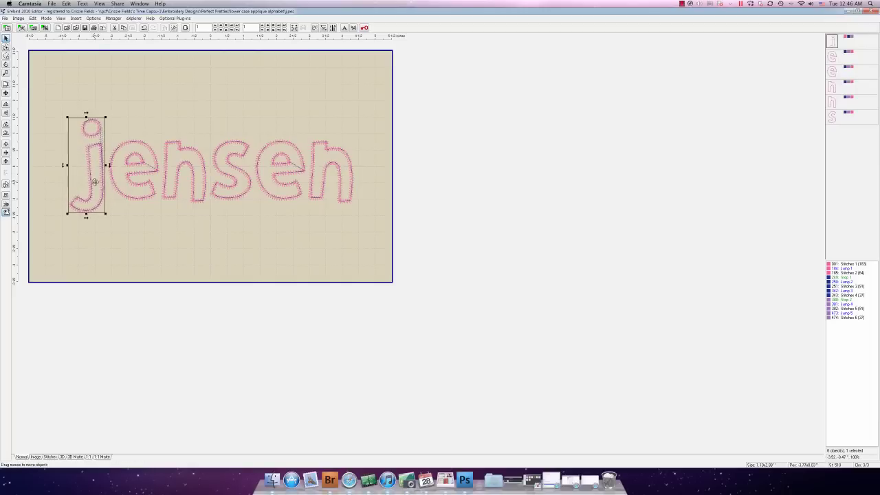
pyautogui.click(351, 219)
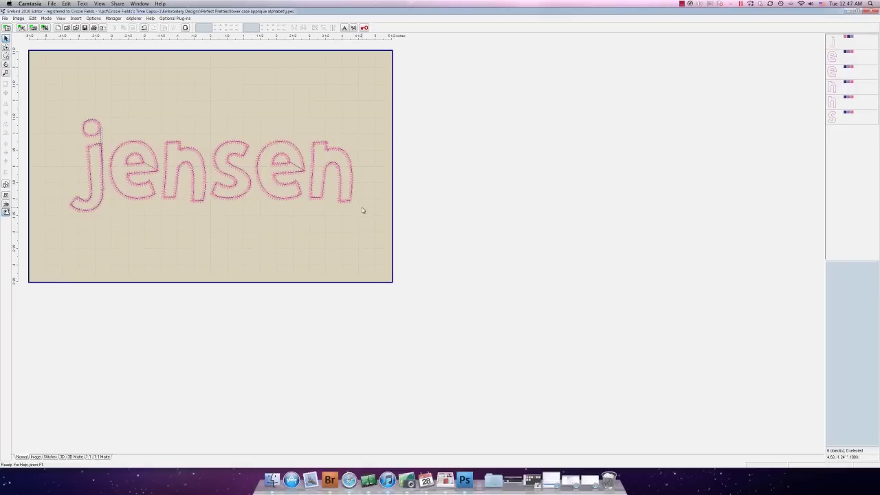
# - Insert the n and the s before the e in the object list for j, e, n, s, e, n order
pyautogui.click(831, 88)
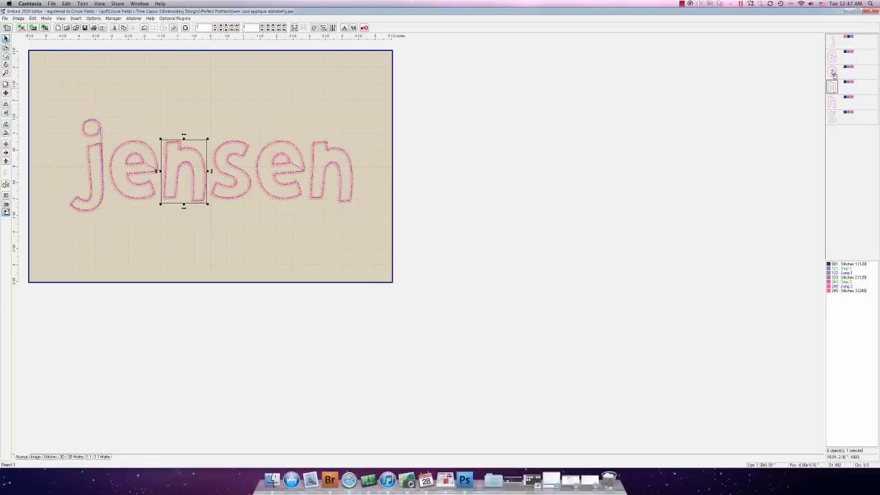
pyautogui.rightClick(832, 71)
pyautogui.click(844, 83)
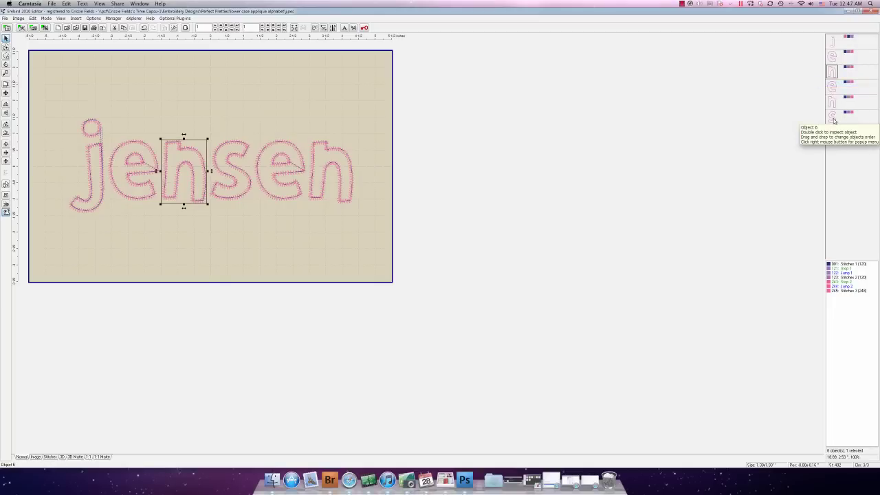
pyautogui.click(833, 118)
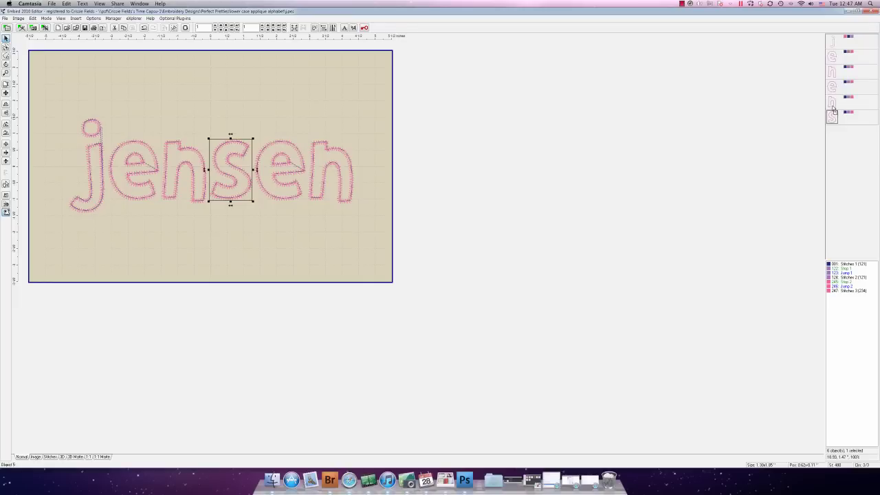
pyautogui.rightClick(834, 90)
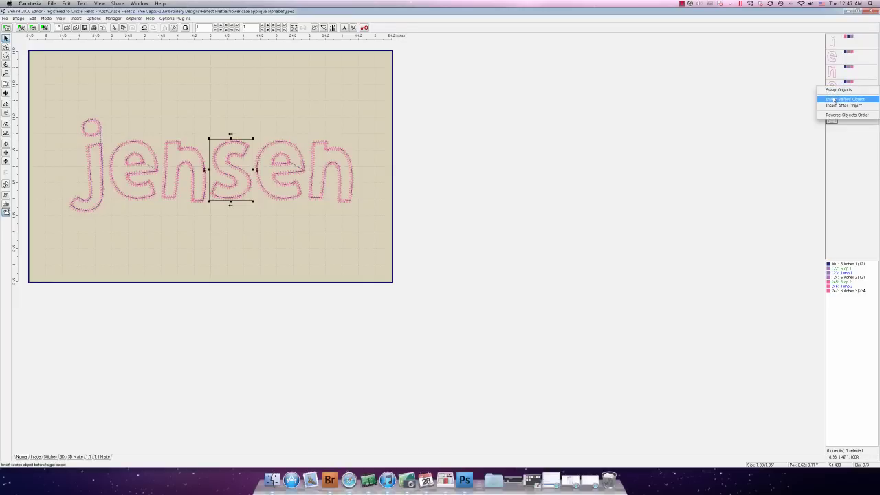
pyautogui.click(833, 100)
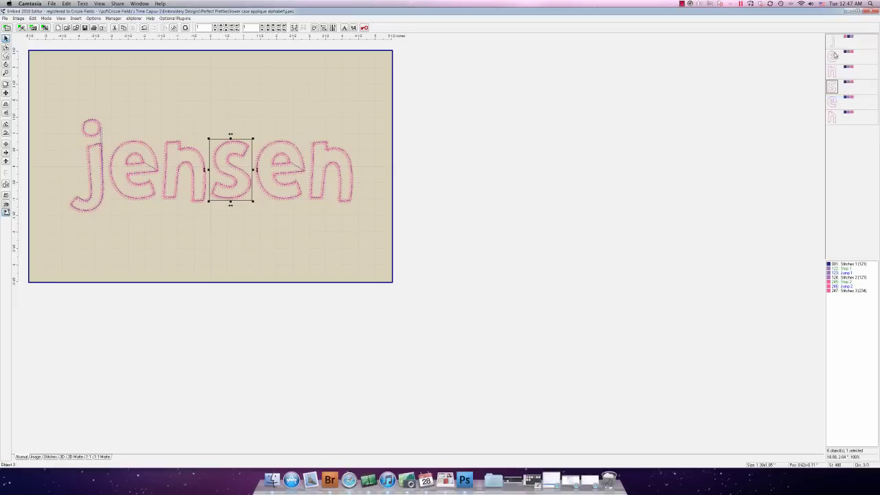
pyautogui.click(818, 123)
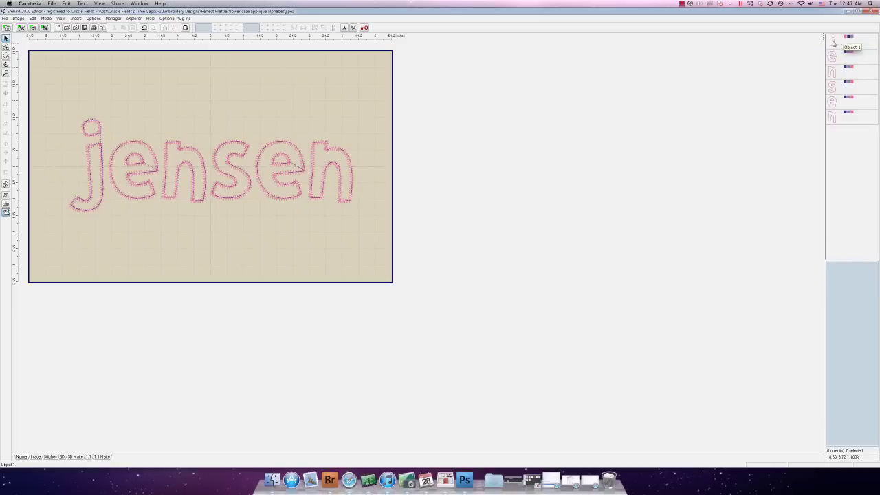
pyautogui.click(6, 196)
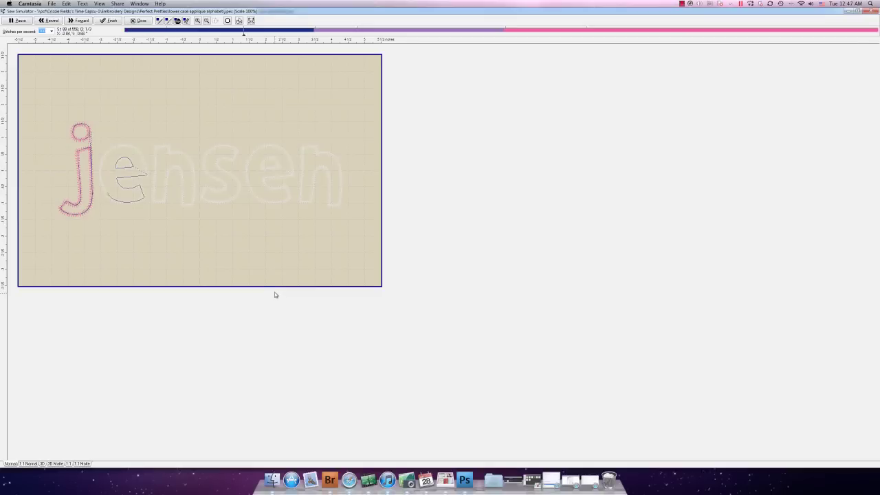
pyautogui.click(138, 20)
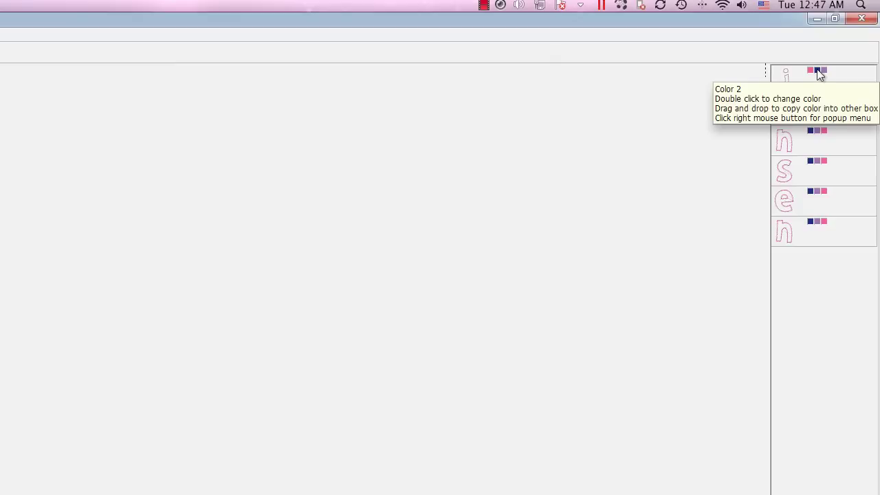
# - Swap the j's Color 2 and Color 3 sewing order to run dark blue, purple, pink
pyautogui.rightClick(819, 72)
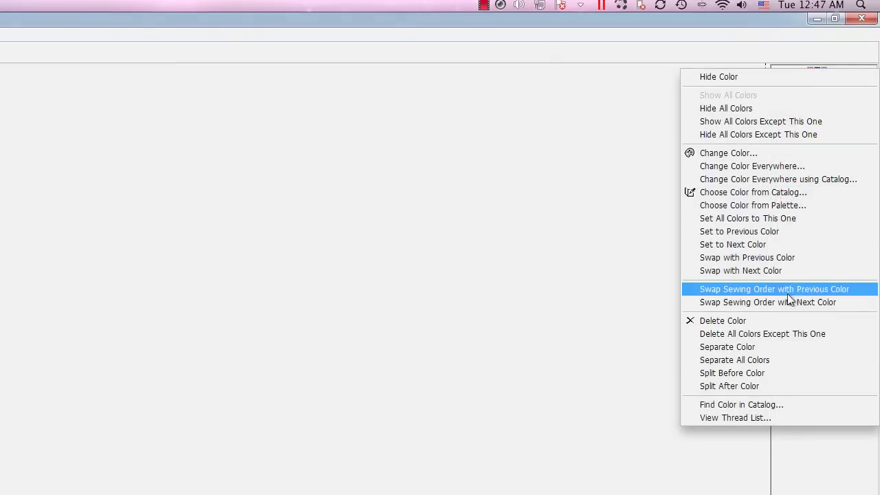
pyautogui.click(791, 290)
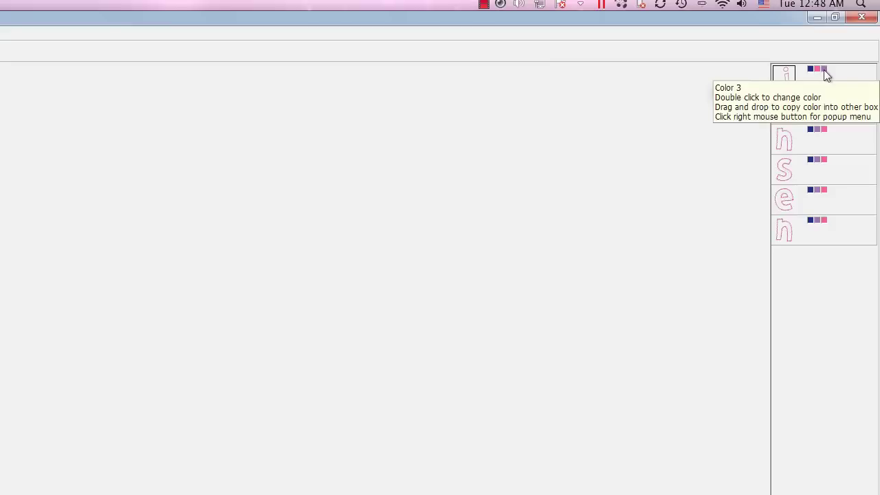
pyautogui.rightClick(824, 68)
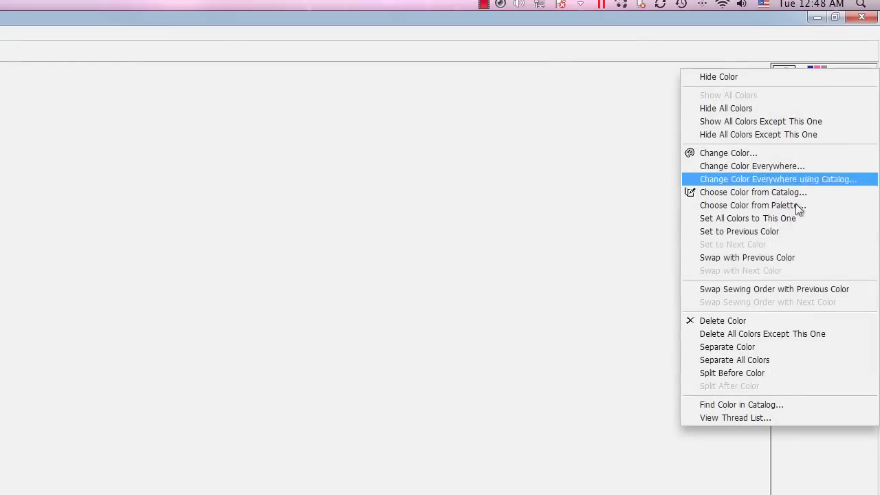
pyautogui.click(784, 289)
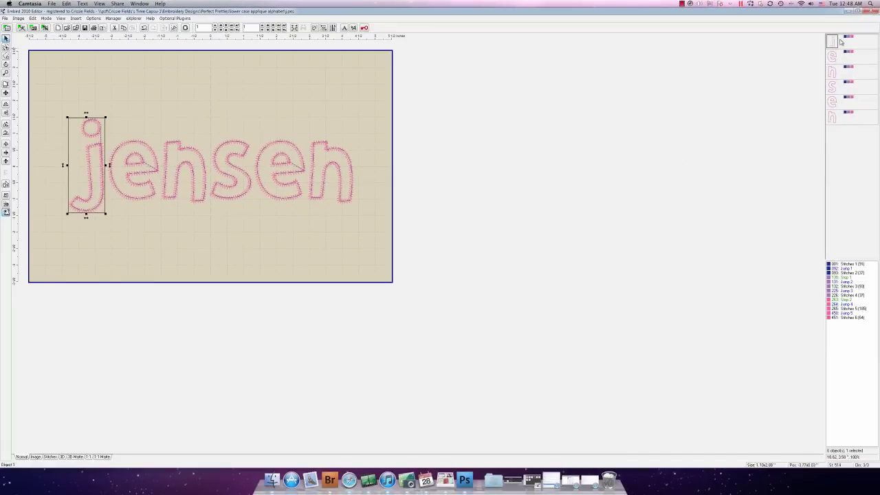
# - Select all six jensen letters, shift them up-left and scale them up to fill the hoop, declining density re-adjustment
pyautogui.click(395, 244)
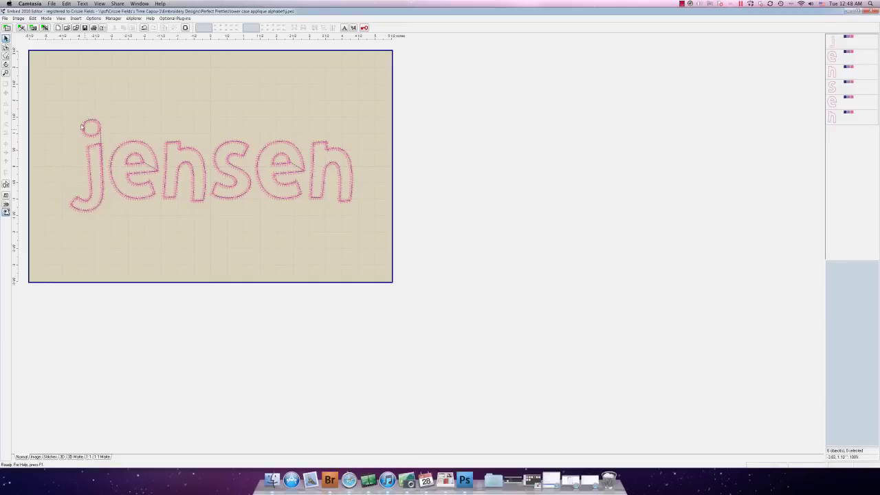
pyautogui.moveTo(45, 91); pyautogui.dragTo(409, 228)
pyautogui.moveTo(276, 180); pyautogui.dragTo(244, 165)
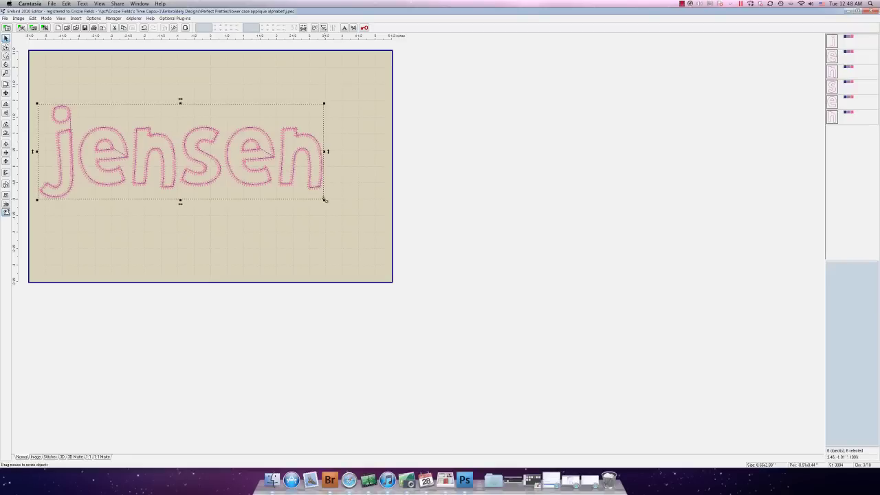
pyautogui.moveTo(326, 199); pyautogui.dragTo(358, 209)
pyautogui.moveTo(295, 164); pyautogui.dragTo(300, 154)
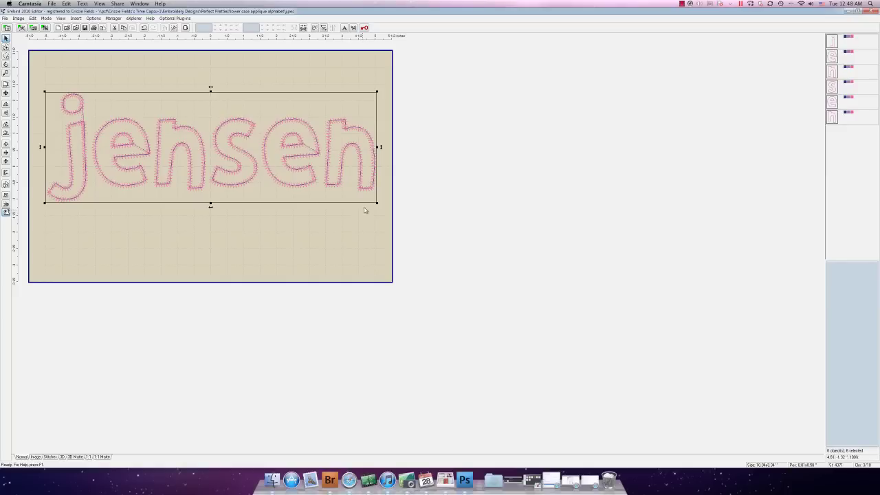
pyautogui.moveTo(376, 203); pyautogui.dragTo(353, 191)
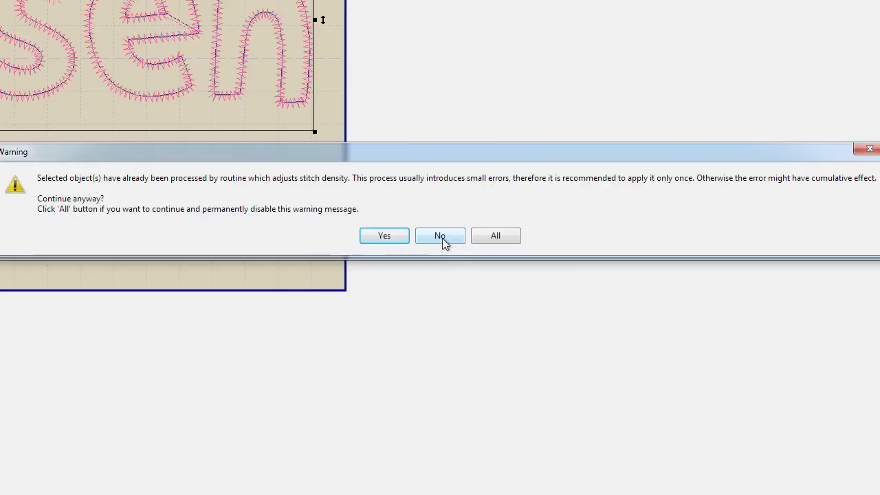
pyautogui.click(441, 238)
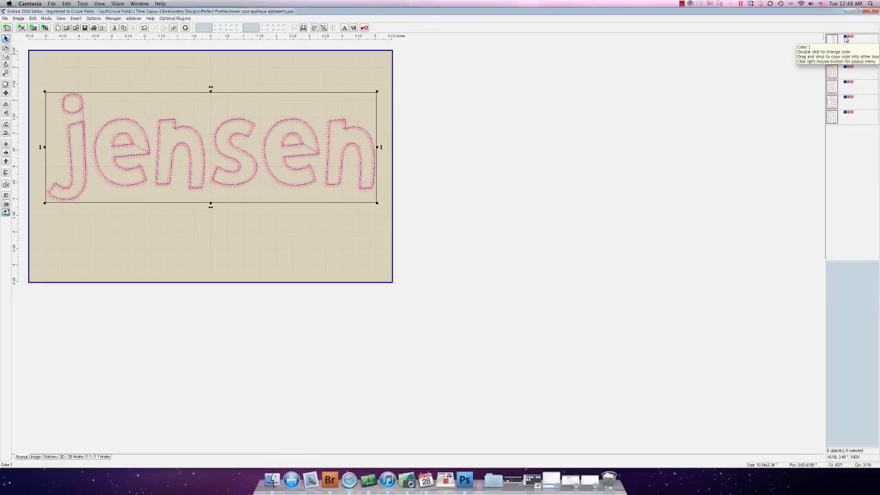
# - Apply Separate Color to each letter's swatch: j, e, n, s, e and the final n
pyautogui.rightClick(847, 38)
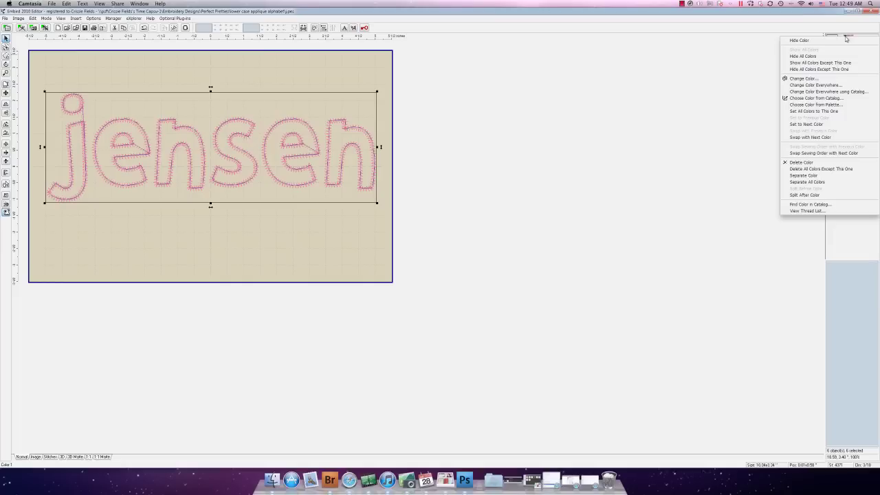
pyautogui.click(827, 174)
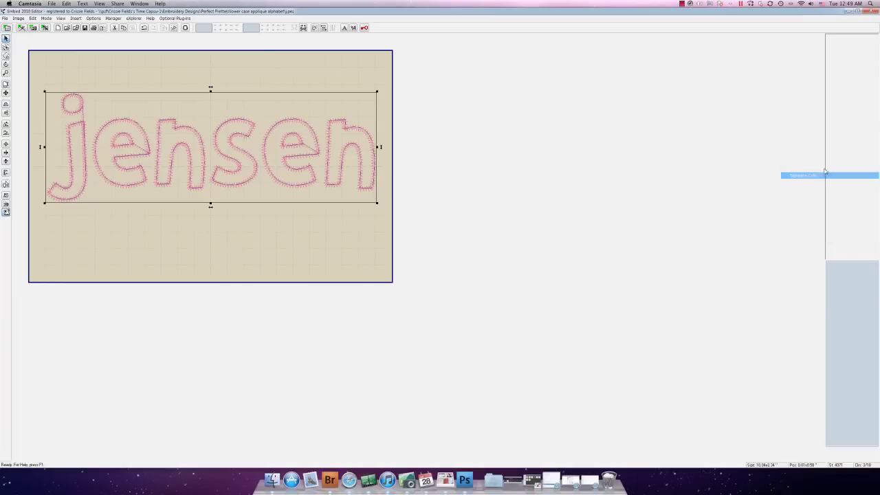
pyautogui.rightClick(847, 69)
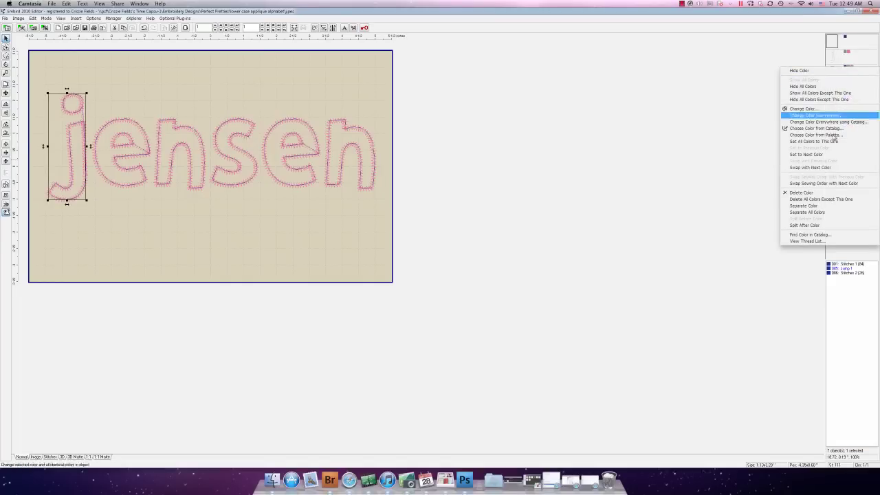
pyautogui.click(808, 206)
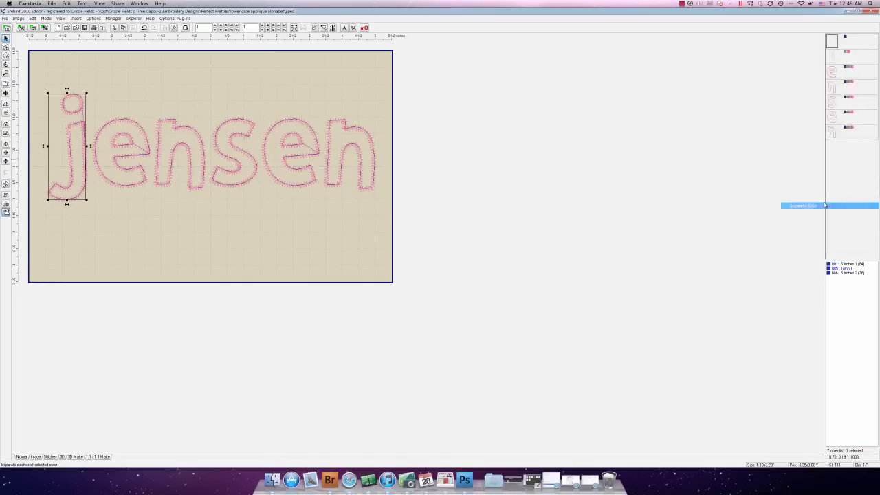
pyautogui.rightClick(847, 98)
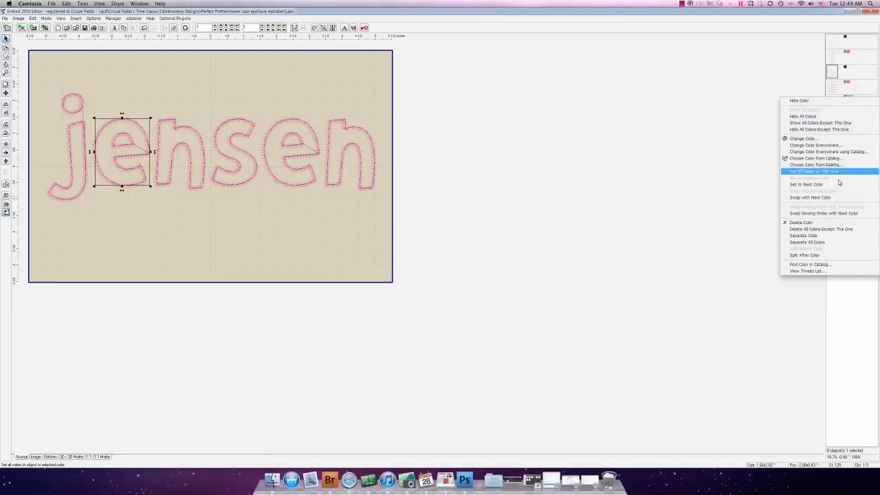
pyautogui.click(835, 237)
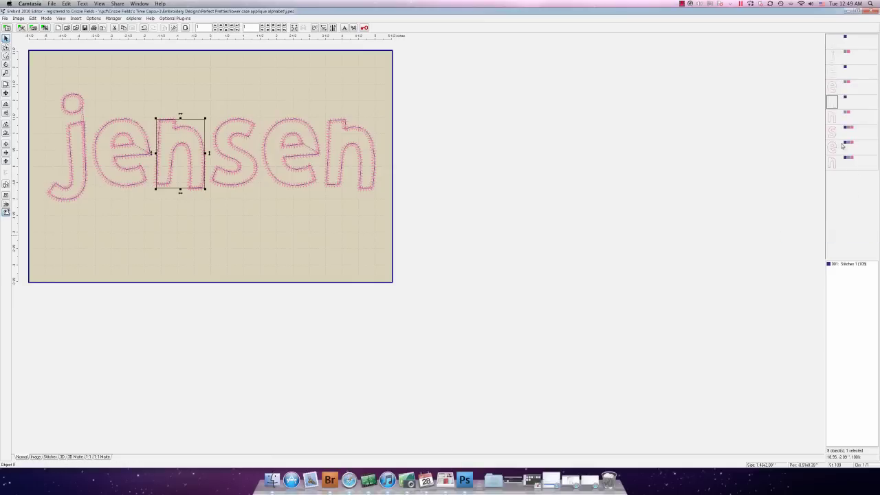
pyautogui.rightClick(847, 128)
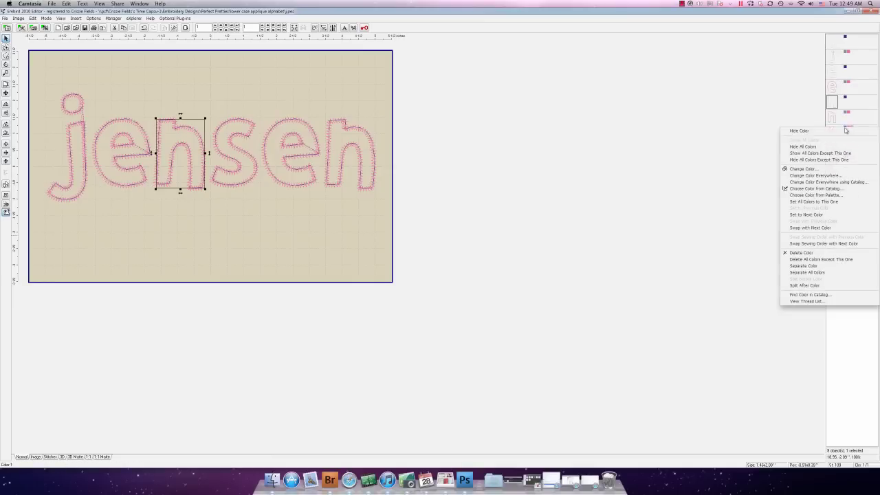
pyautogui.click(836, 267)
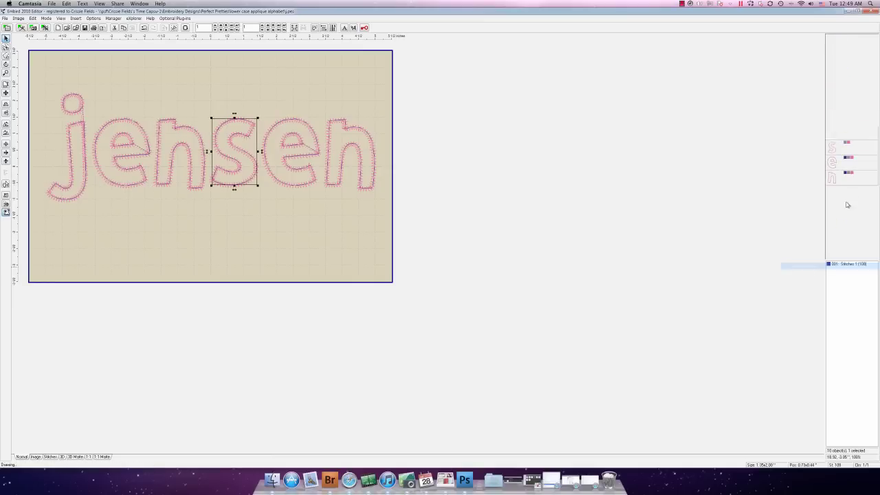
pyautogui.rightClick(845, 162)
pyautogui.click(829, 295)
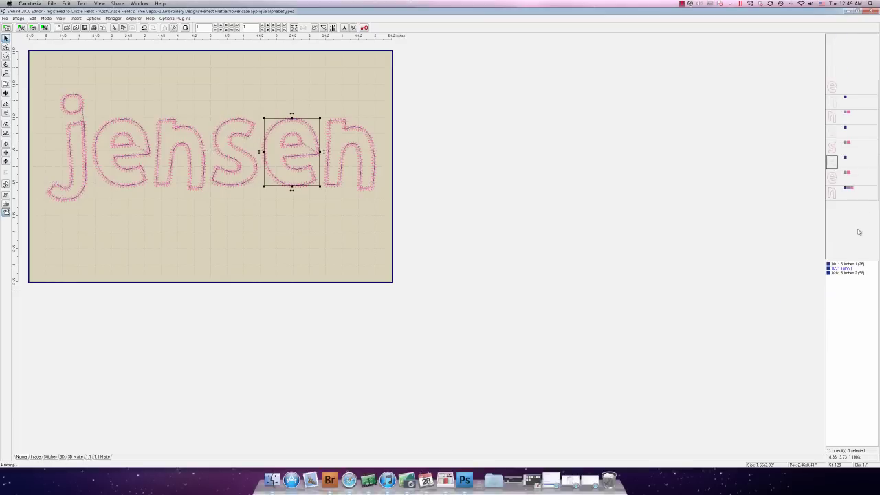
pyautogui.rightClick(848, 188)
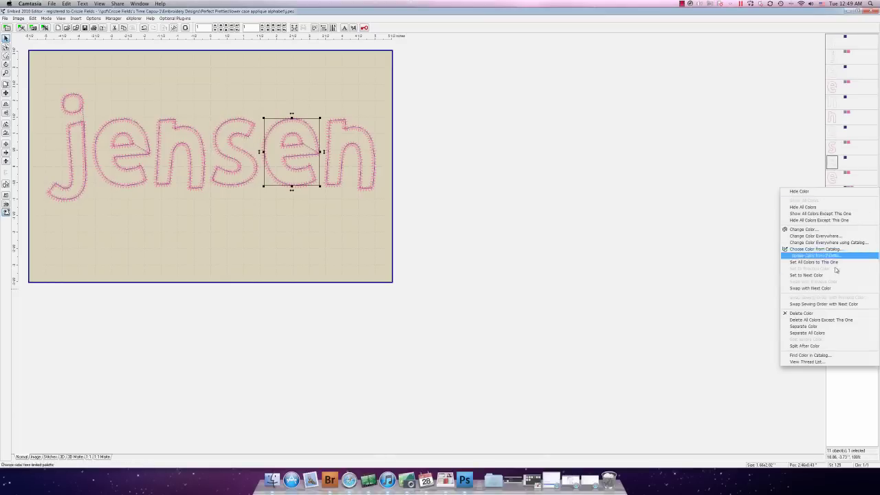
pyautogui.click(830, 327)
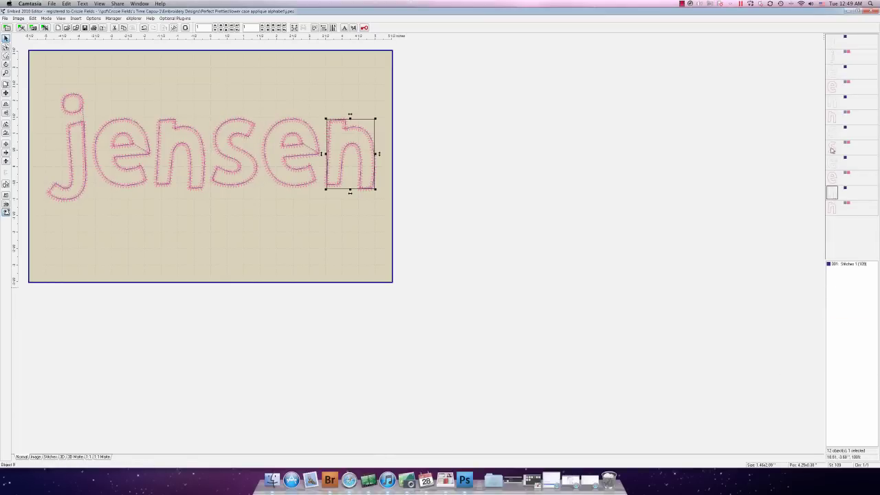
# - Move the e, n, s, e and n letter pieces earlier with Insert Before Object
pyautogui.click(836, 74)
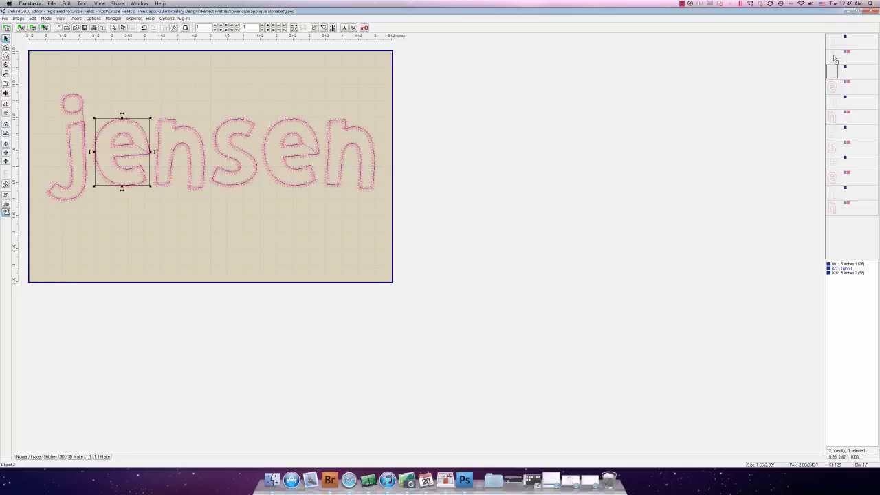
pyautogui.rightClick(836, 63)
pyautogui.click(838, 71)
pyautogui.click(834, 109)
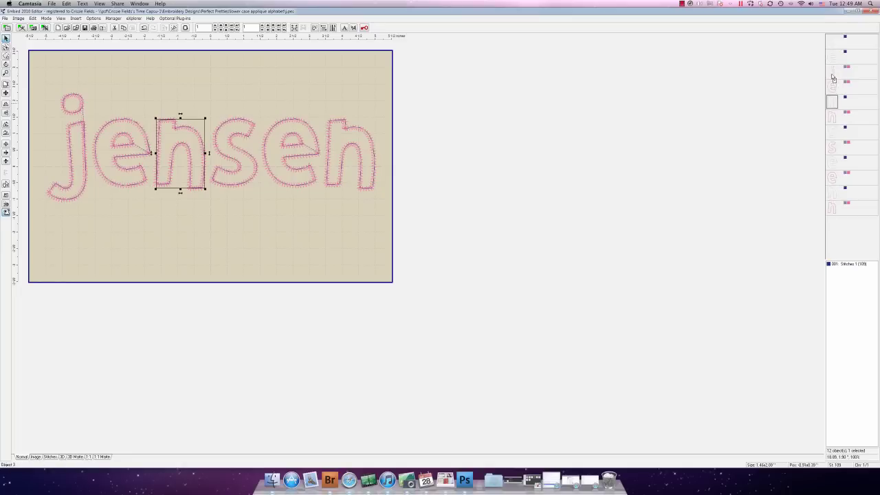
pyautogui.rightClick(835, 75)
pyautogui.click(839, 86)
pyautogui.click(834, 137)
pyautogui.rightClick(834, 90)
pyautogui.click(839, 102)
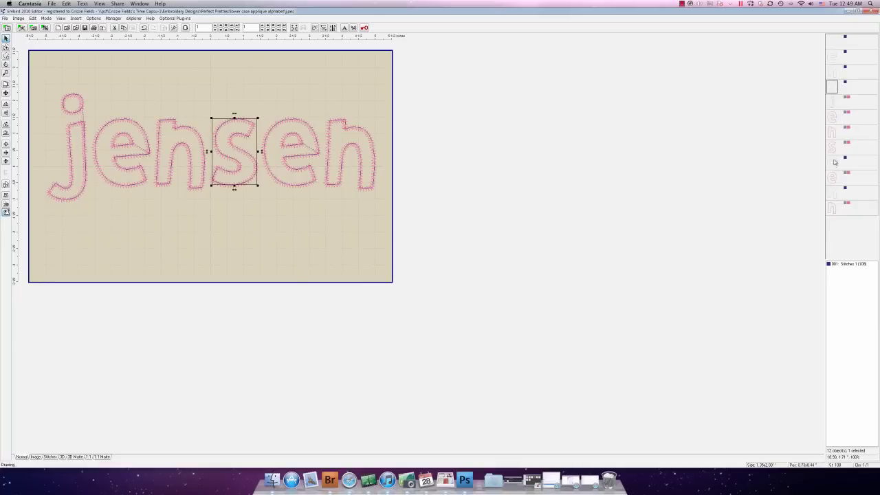
pyautogui.click(834, 157)
pyautogui.rightClick(835, 104)
pyautogui.click(839, 114)
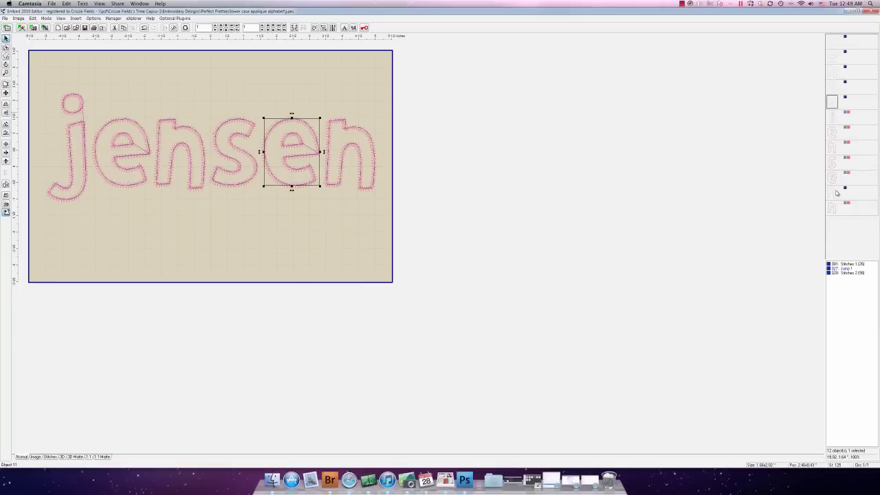
pyautogui.click(835, 192)
pyautogui.rightClick(835, 118)
pyautogui.click(839, 128)
# - Join the first six letter pieces into one object and set its thread to black
pyautogui.click(831, 43)
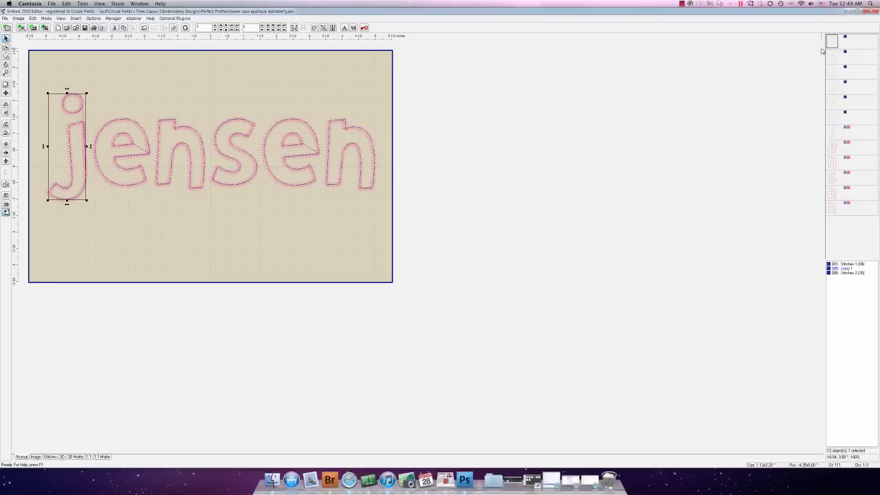
pyautogui.keyDown('shift'); pyautogui.click(834, 120); pyautogui.keyUp('shift')
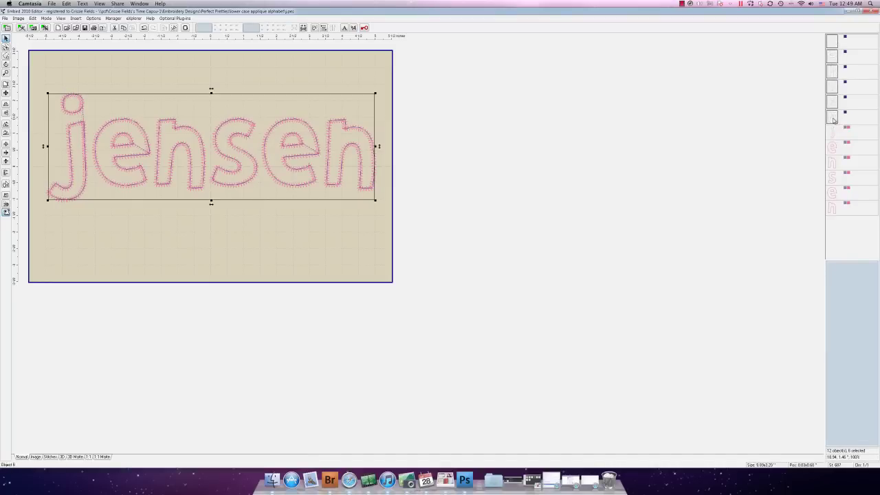
pyautogui.rightClick(834, 119)
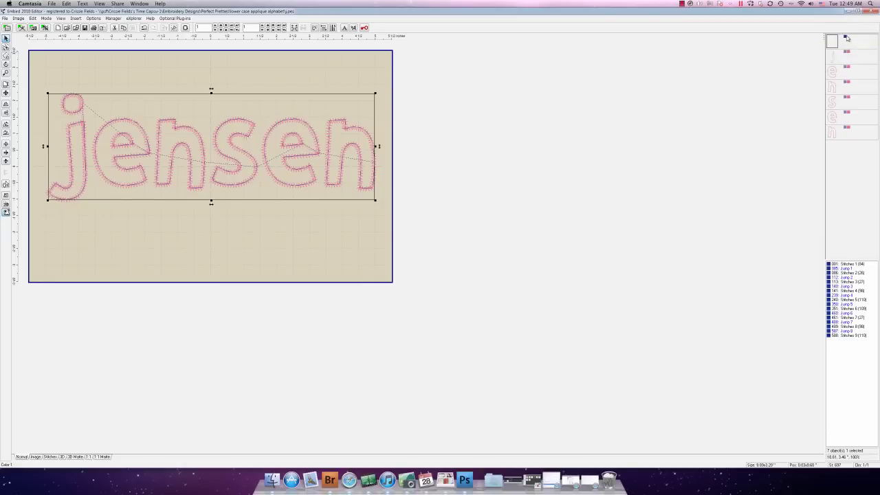
pyautogui.click(847, 39)
pyautogui.click(370, 181)
pyautogui.click(376, 228)
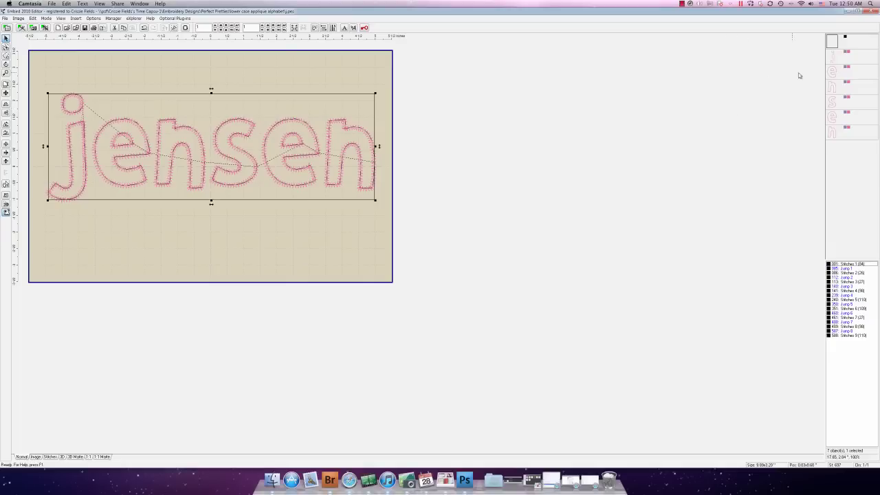
# - Select all six jensen letters and join them into one object
pyautogui.click(834, 57)
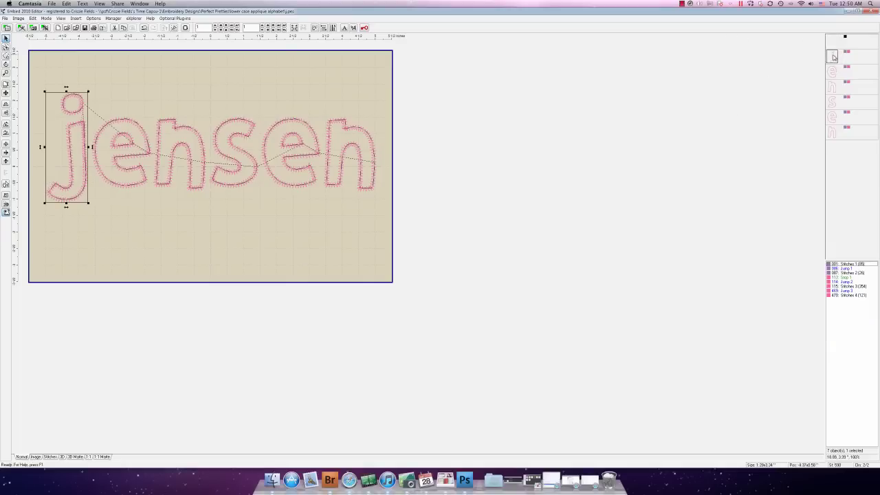
pyautogui.keyDown('shift'); pyautogui.click(832, 132); pyautogui.keyUp('shift')
pyautogui.rightClick(832, 133)
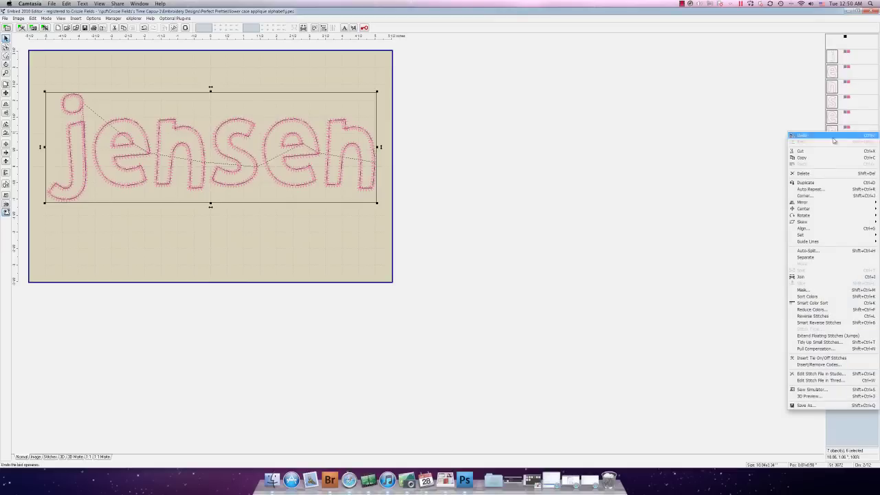
pyautogui.click(805, 277)
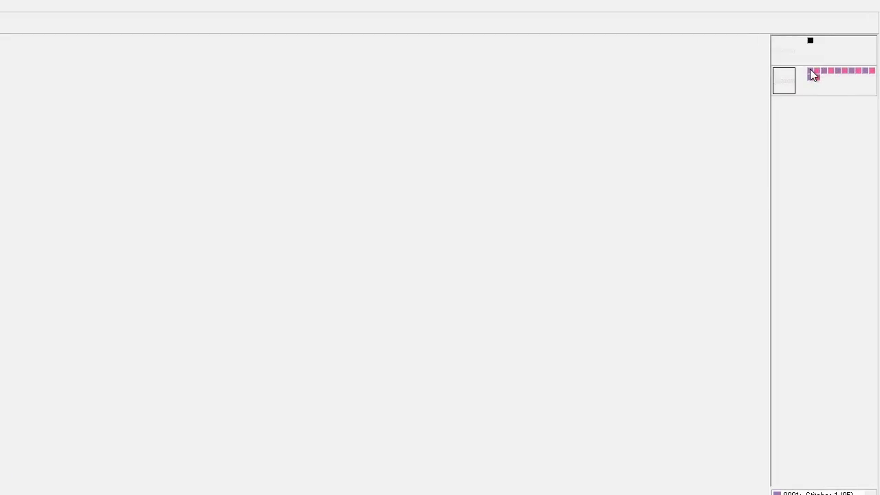
# - Replace the purple thread everywhere in the design with a new catalog colour
pyautogui.rightClick(812, 73)
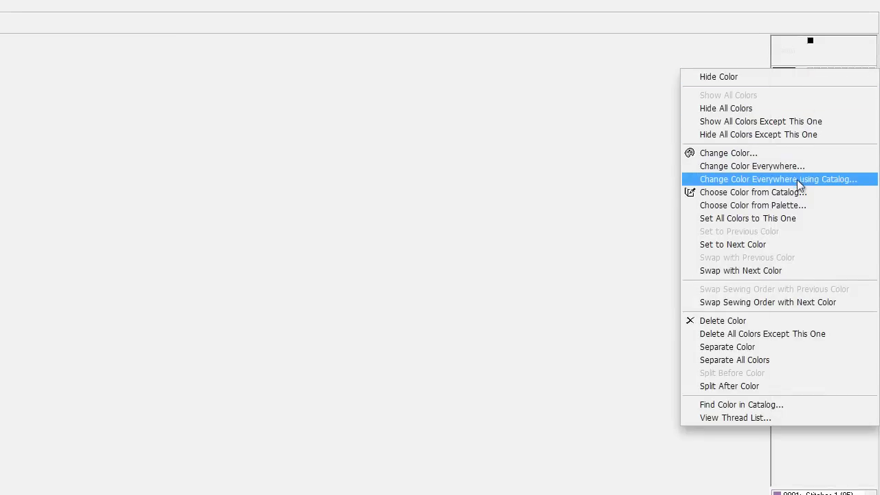
pyautogui.click(757, 165)
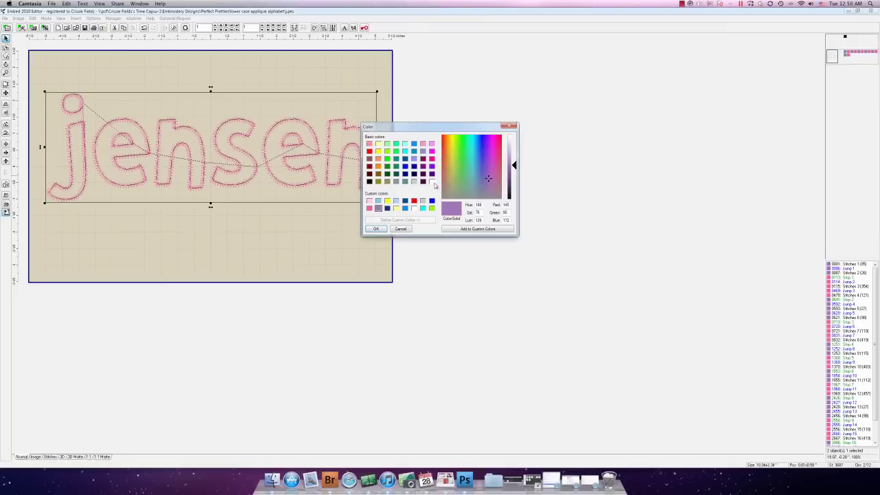
pyautogui.click(431, 181)
pyautogui.click(376, 229)
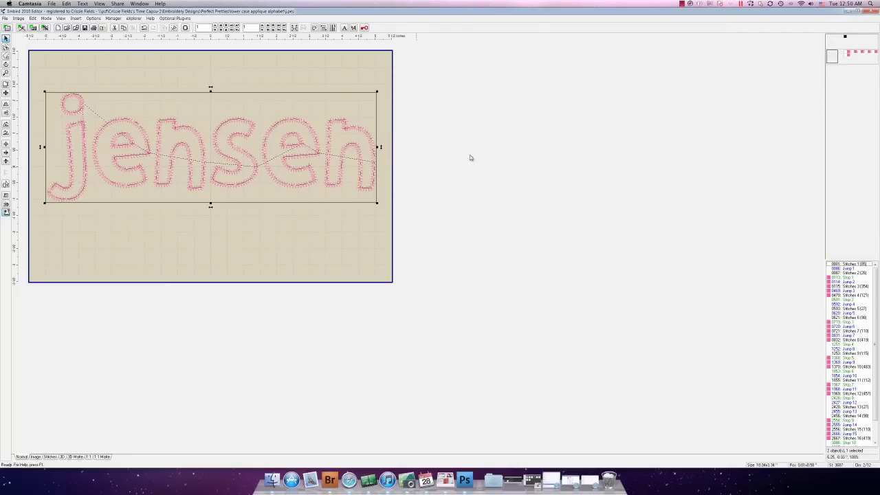
# - Recolour the j pink, the first e cyan and the n yellow
pyautogui.doubleClick(849, 53)
pyautogui.click(432, 159)
pyautogui.click(376, 229)
pyautogui.doubleClick(856, 54)
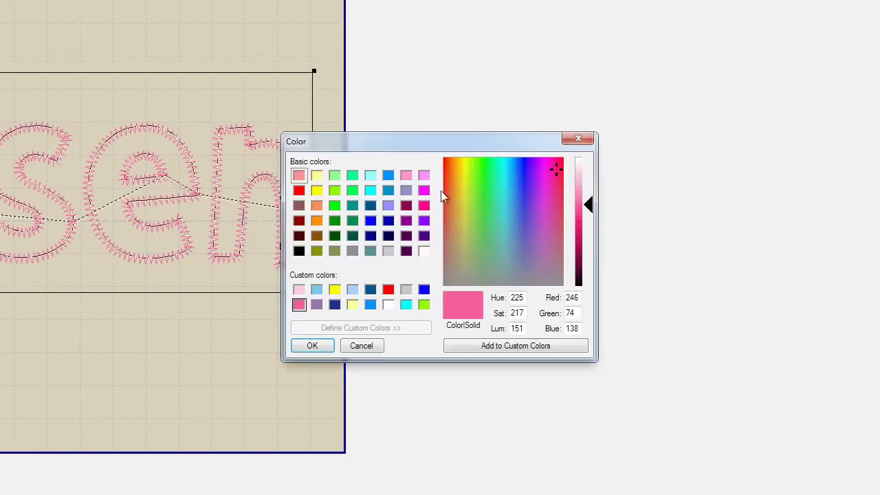
pyautogui.click(316, 176)
pyautogui.click(324, 345)
# - Make the s black and give the last letter a pale lilac purple thread
pyautogui.click(299, 251)
pyautogui.click(313, 345)
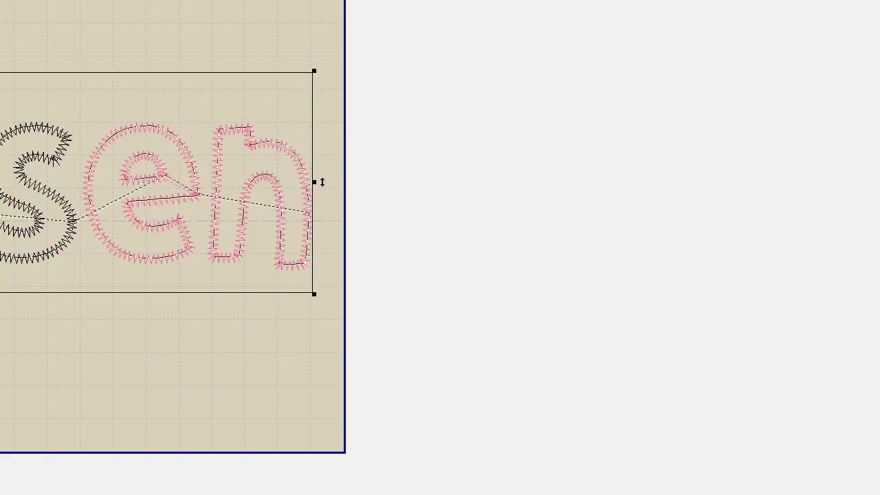
pyautogui.click(628, 152)
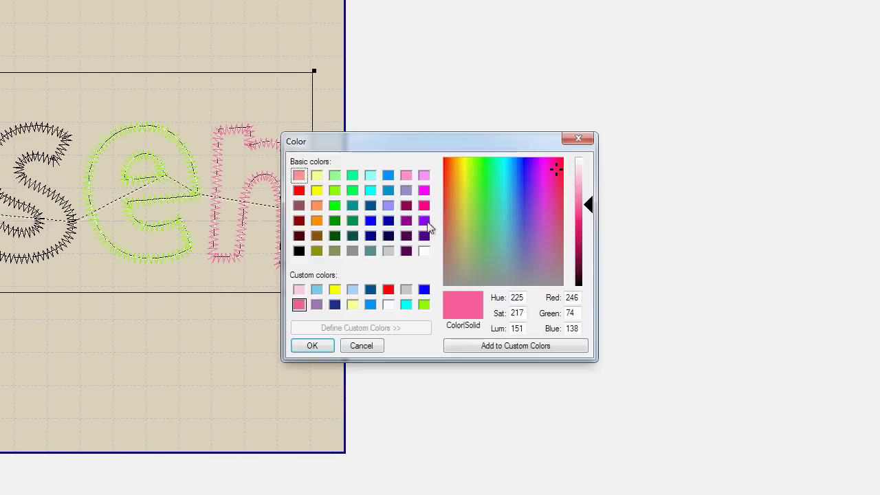
pyautogui.click(424, 220)
pyautogui.click(581, 182)
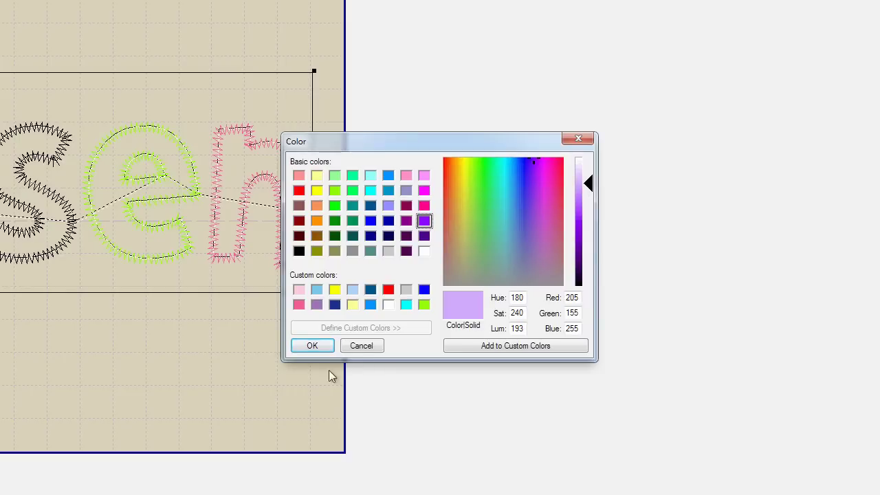
pyautogui.click(312, 345)
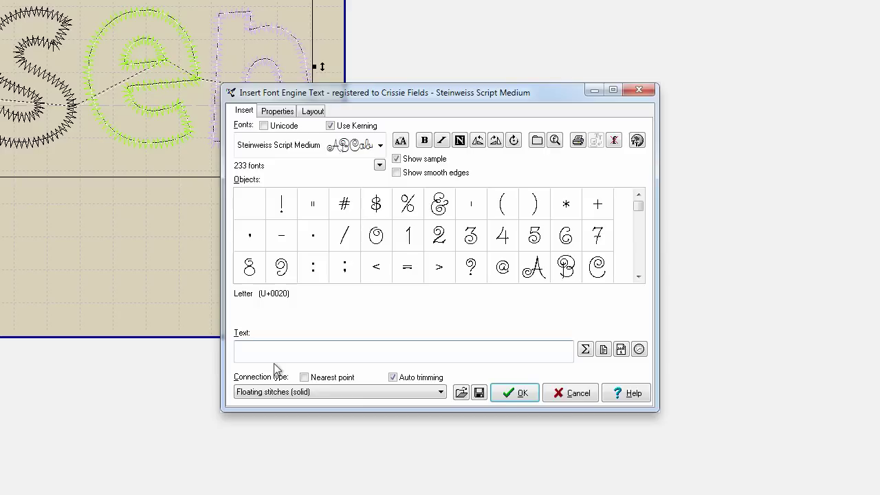
# - Create 'big sister' text with auto satin column fill, no outline and density 3.7
pyautogui.write('big sister')
pyautogui.click(279, 112)
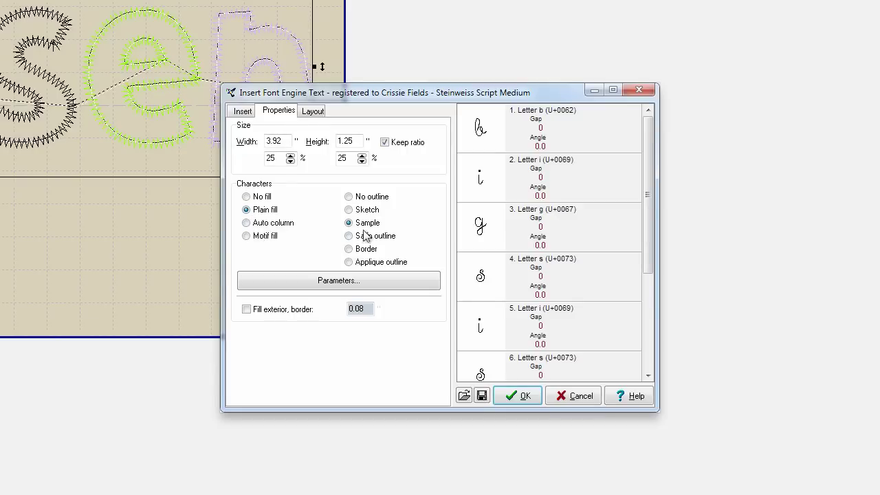
pyautogui.click(247, 224)
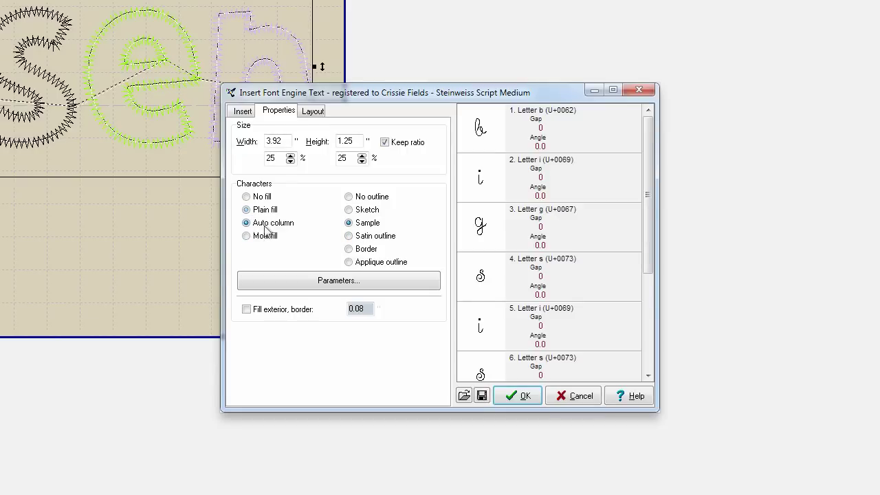
pyautogui.click(348, 197)
pyautogui.click(382, 275)
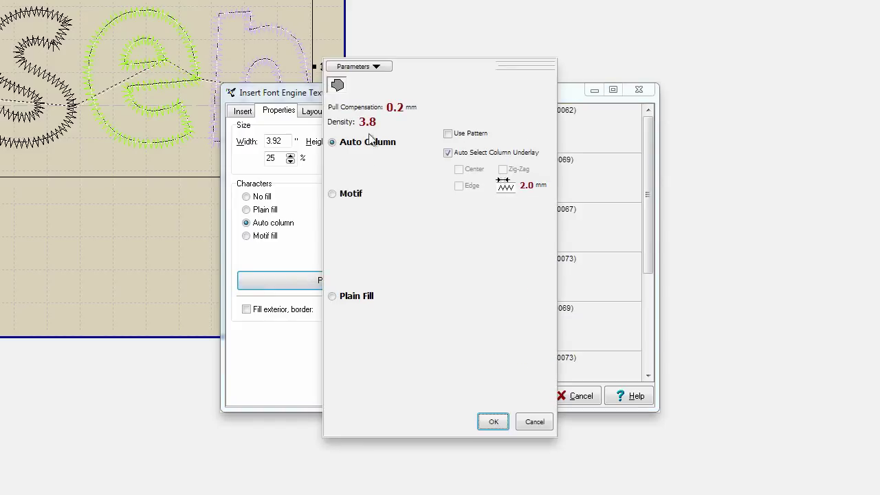
pyautogui.moveTo(374, 123); pyautogui.dragTo(372, 128)
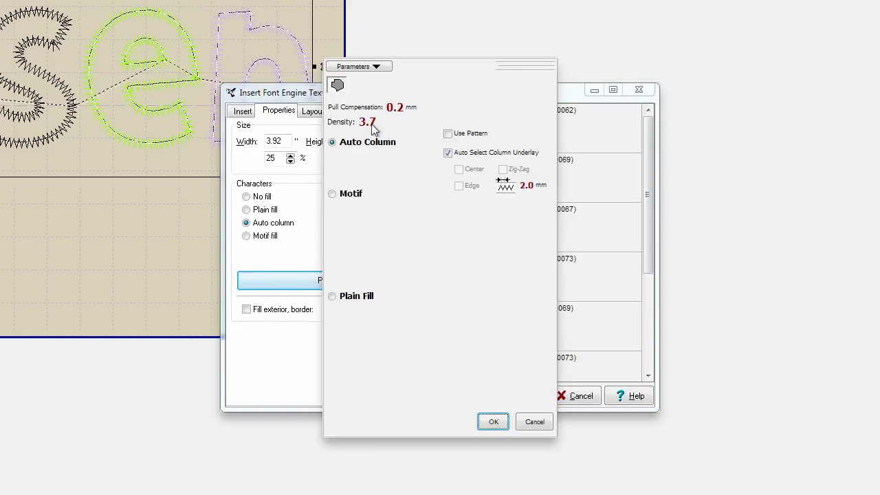
pyautogui.click(493, 421)
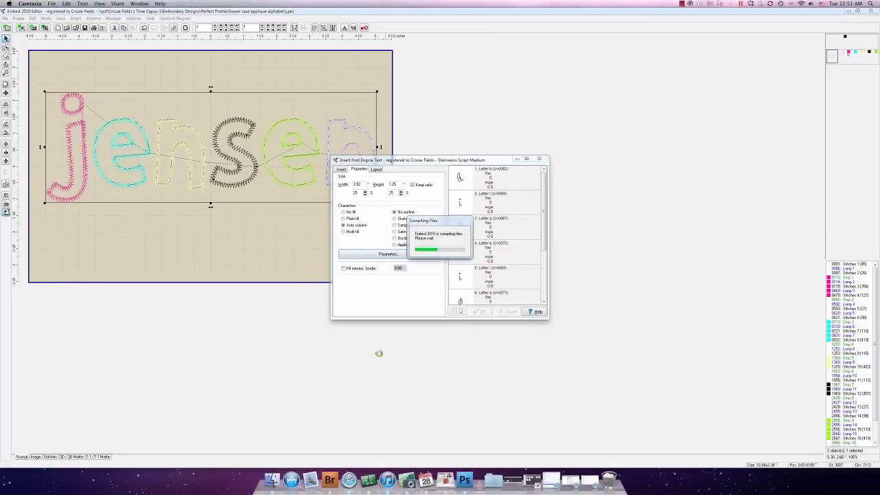
# - Move big sister below the 'sen' of jensen, undoing a trial enlargement
pyautogui.moveTo(216, 171); pyautogui.dragTo(320, 215)
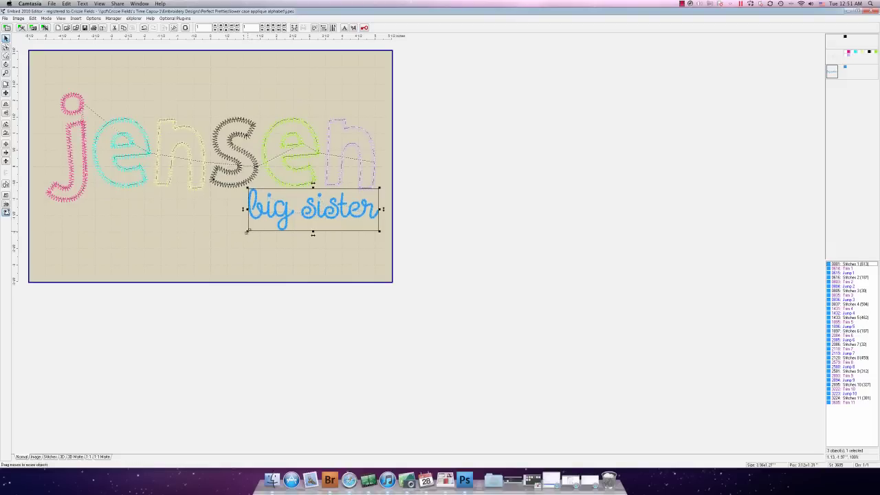
pyautogui.moveTo(249, 231); pyautogui.dragTo(234, 247)
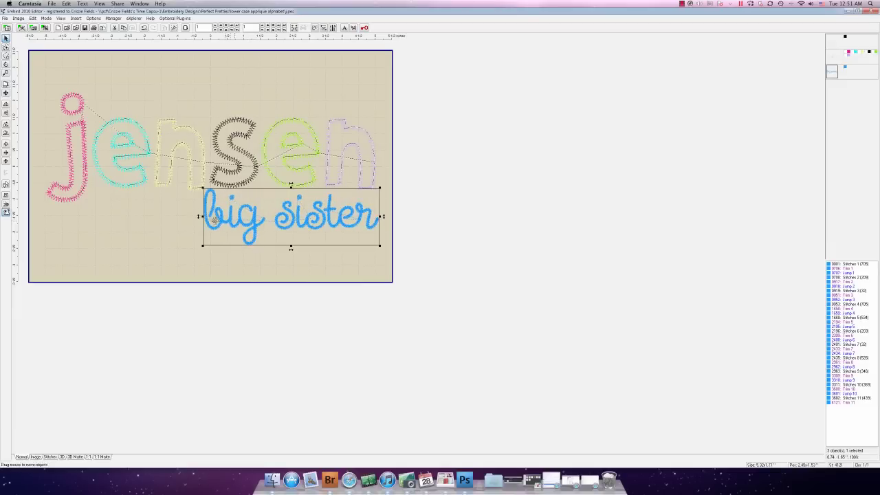
pyautogui.click(33, 19)
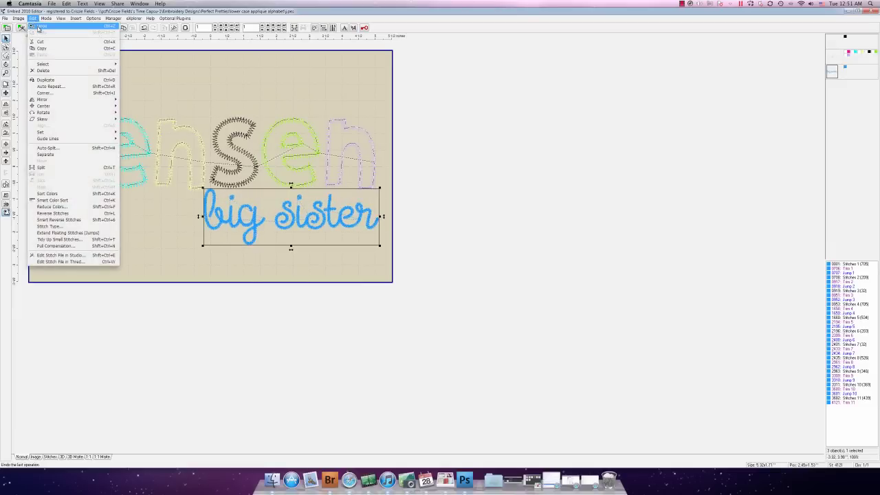
pyautogui.click(39, 29)
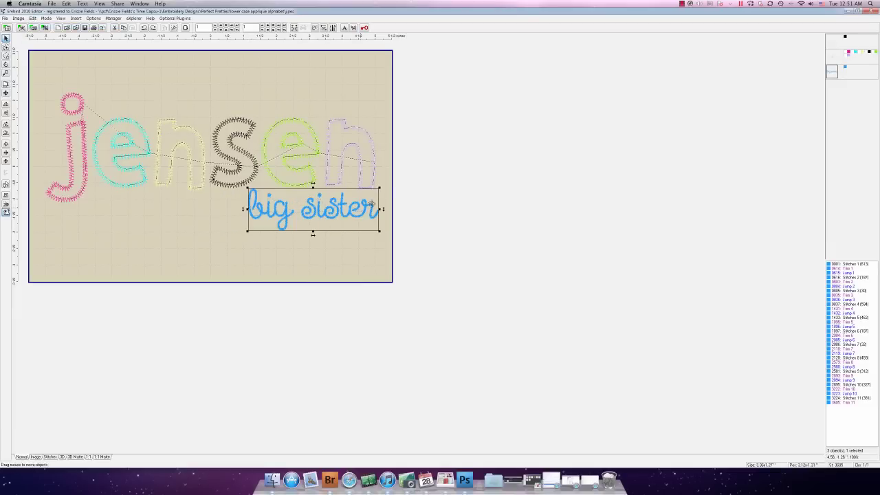
# - Change the big sister thread to hot pink, deselect it and preview in 3D Matte
pyautogui.doubleClick(845, 68)
pyautogui.click(432, 158)
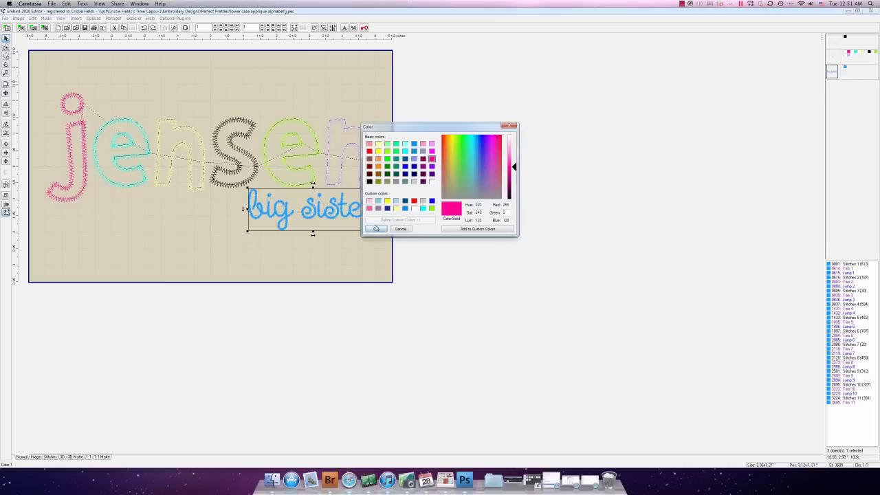
pyautogui.click(376, 228)
pyautogui.click(212, 357)
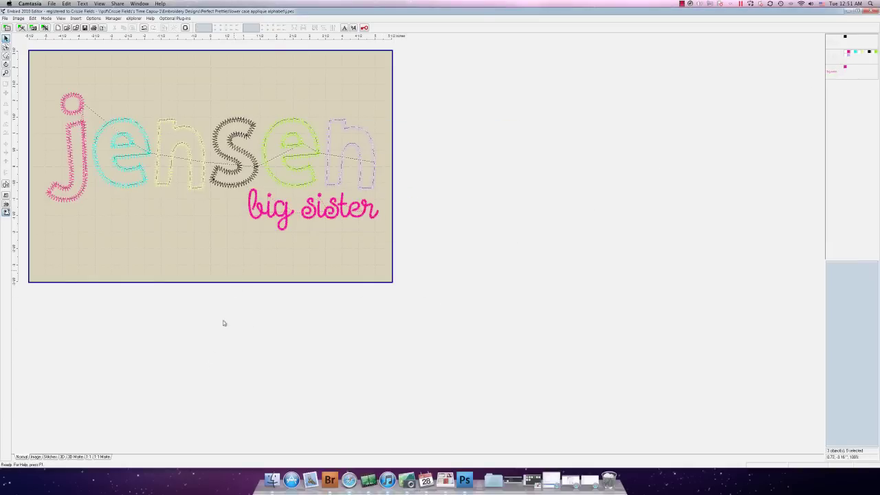
pyautogui.click(76, 457)
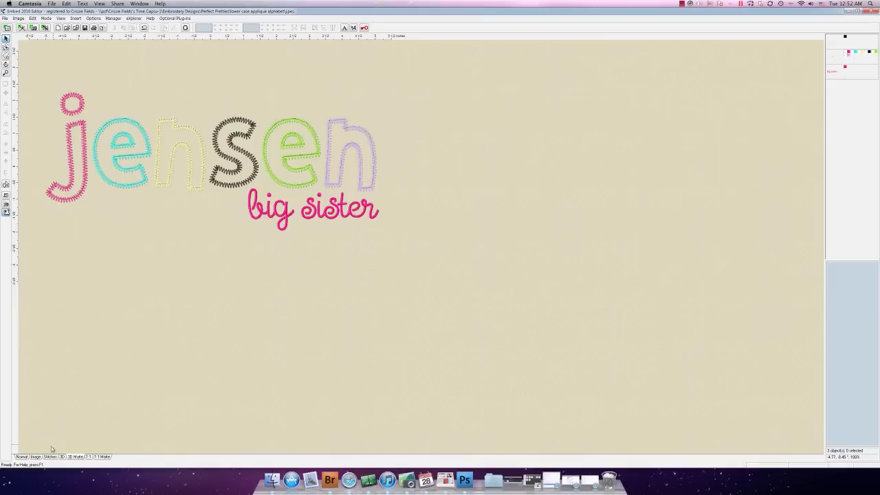
pyautogui.click(24, 459)
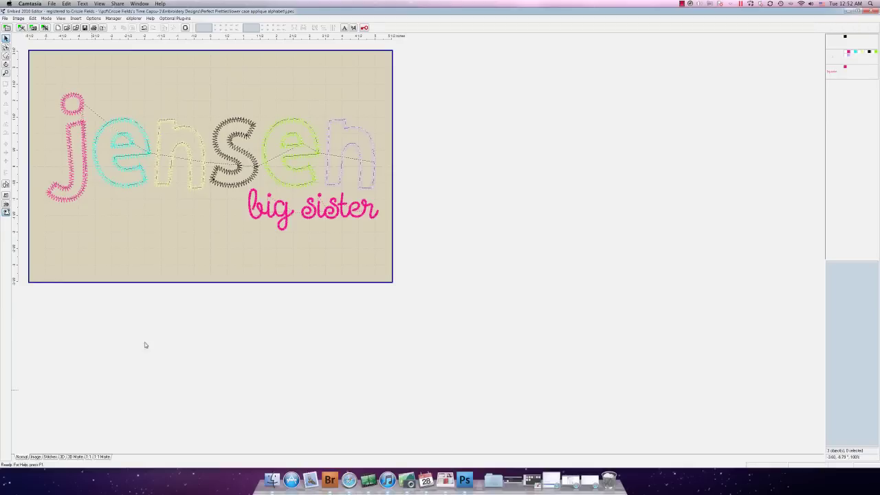